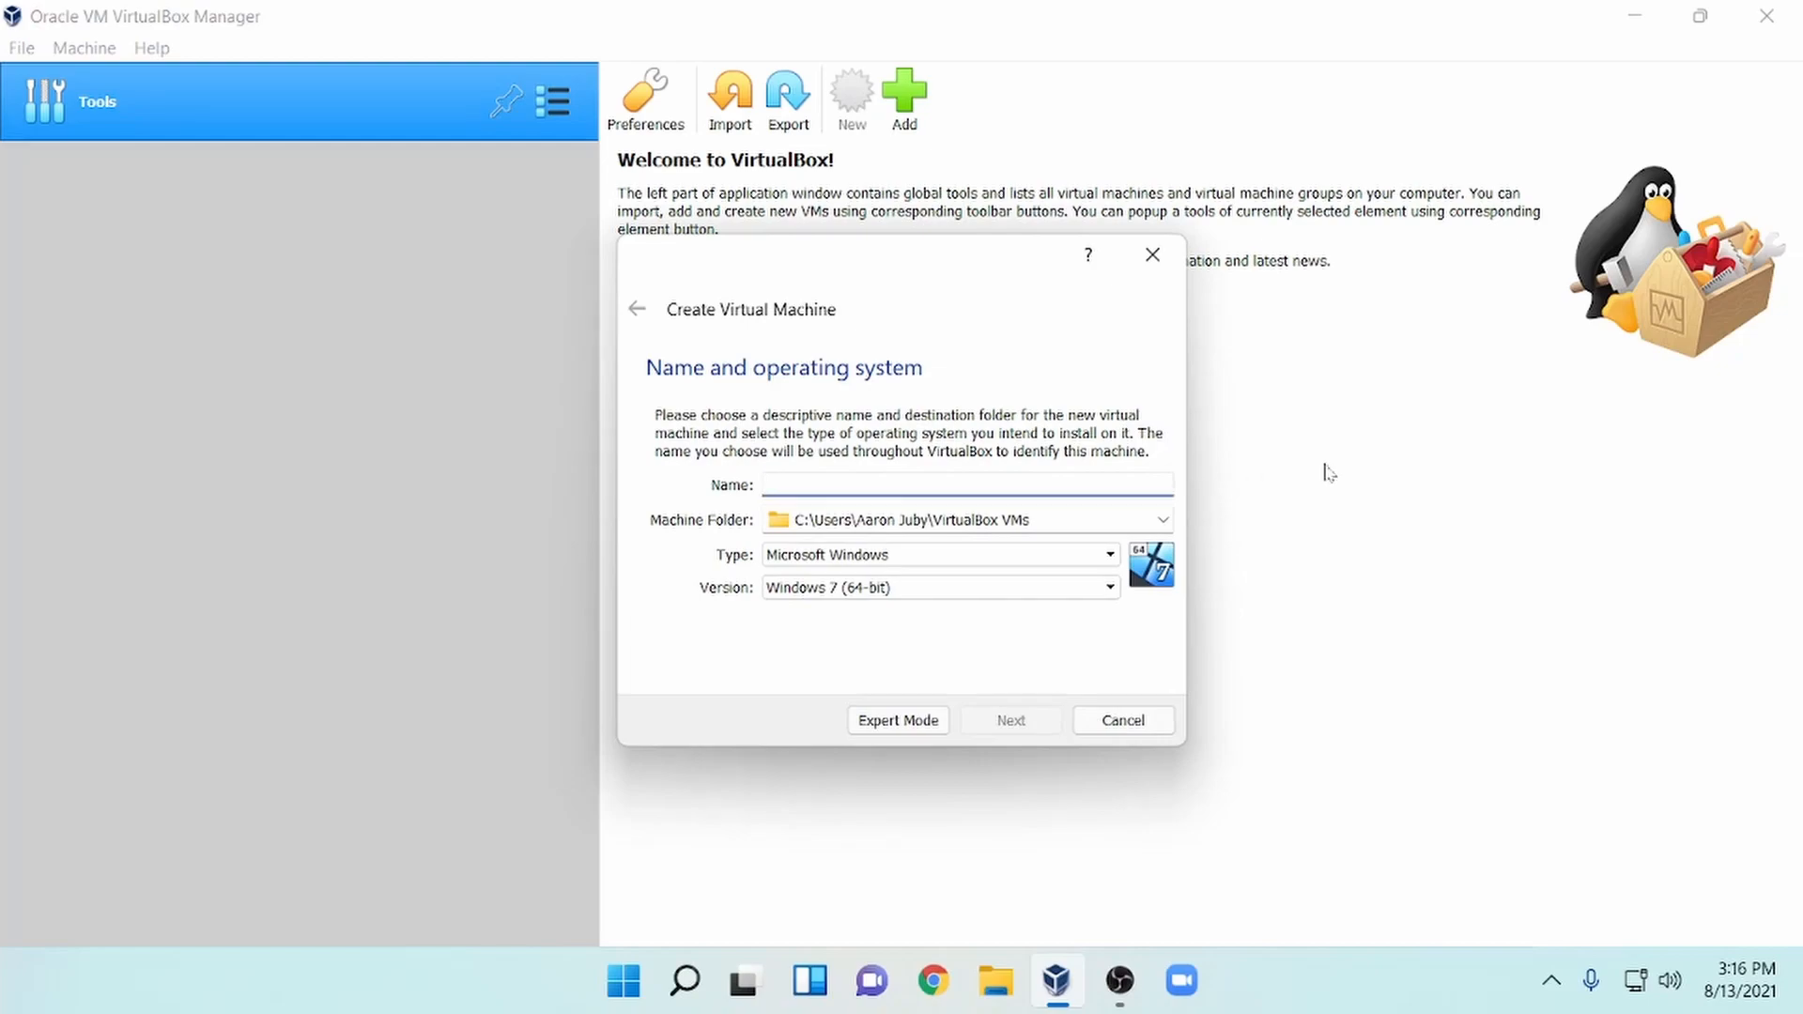
Step: Name the new virtual machine Kubuntu and allocate 8192 MB of memory to it
type("Kubuntu")
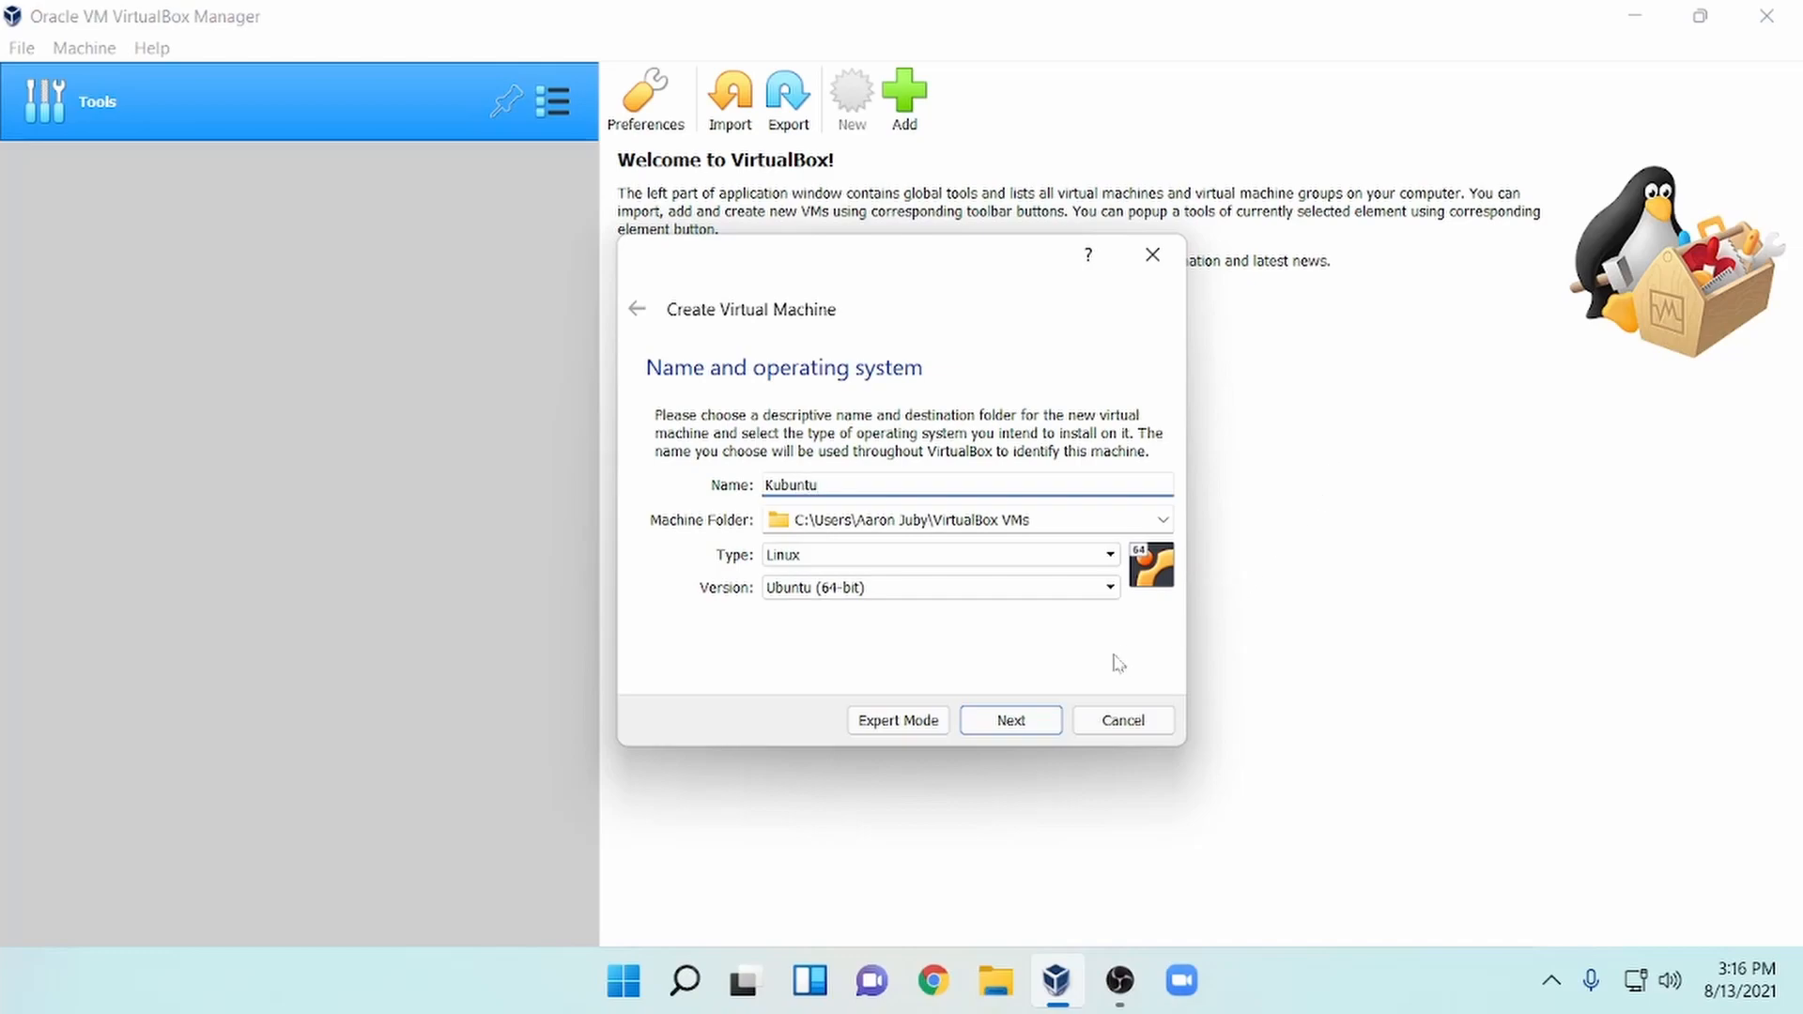
left_click(1037, 721)
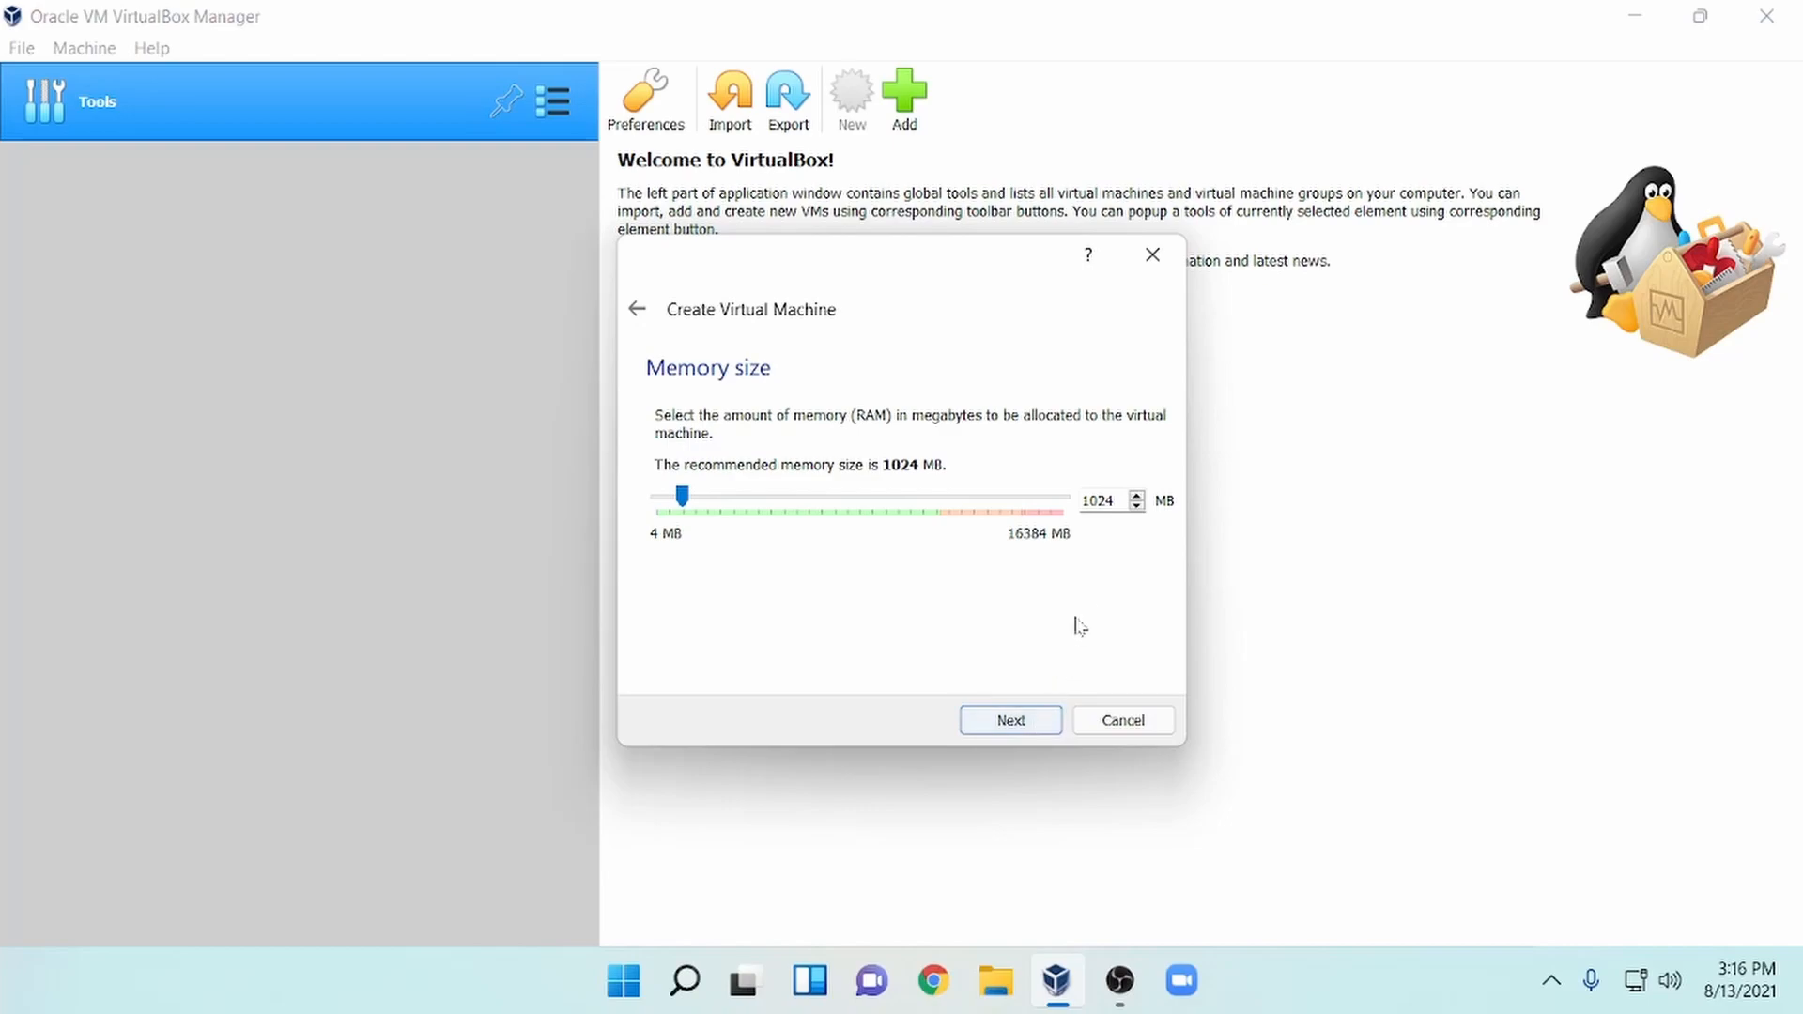
left_click_drag(1114, 501, 1082, 502)
type("8192")
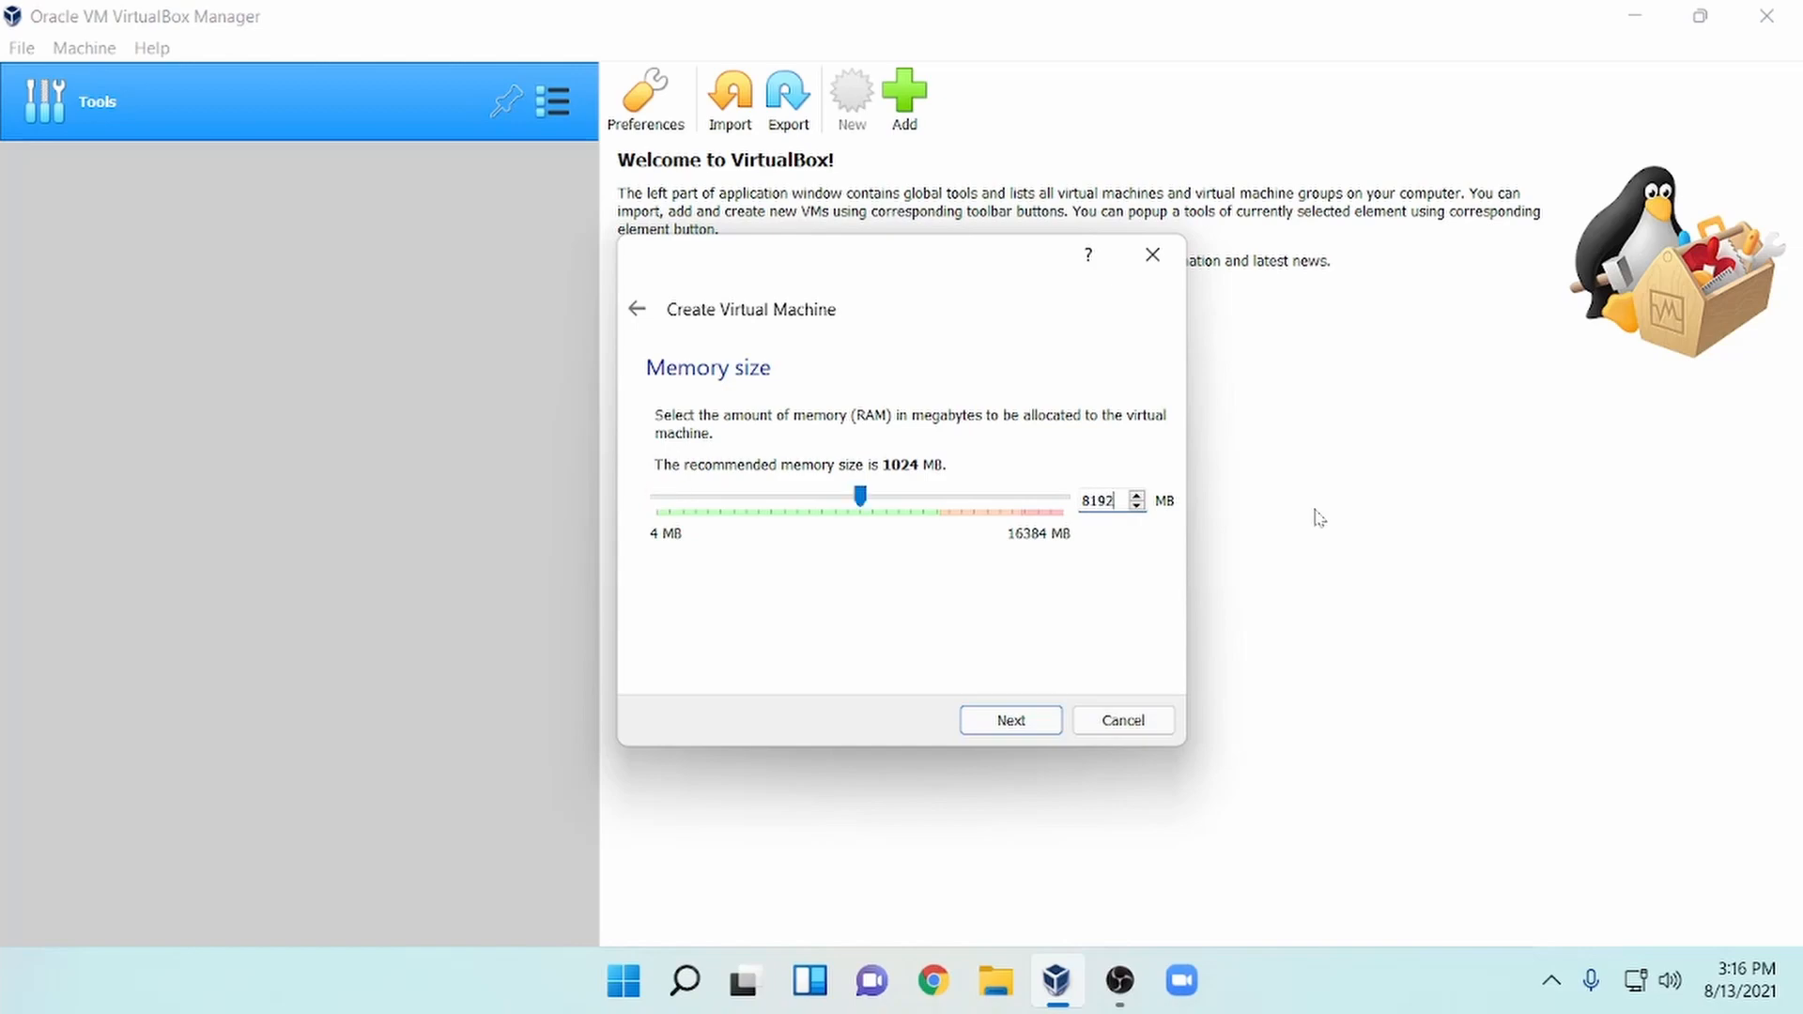
left_click(1050, 725)
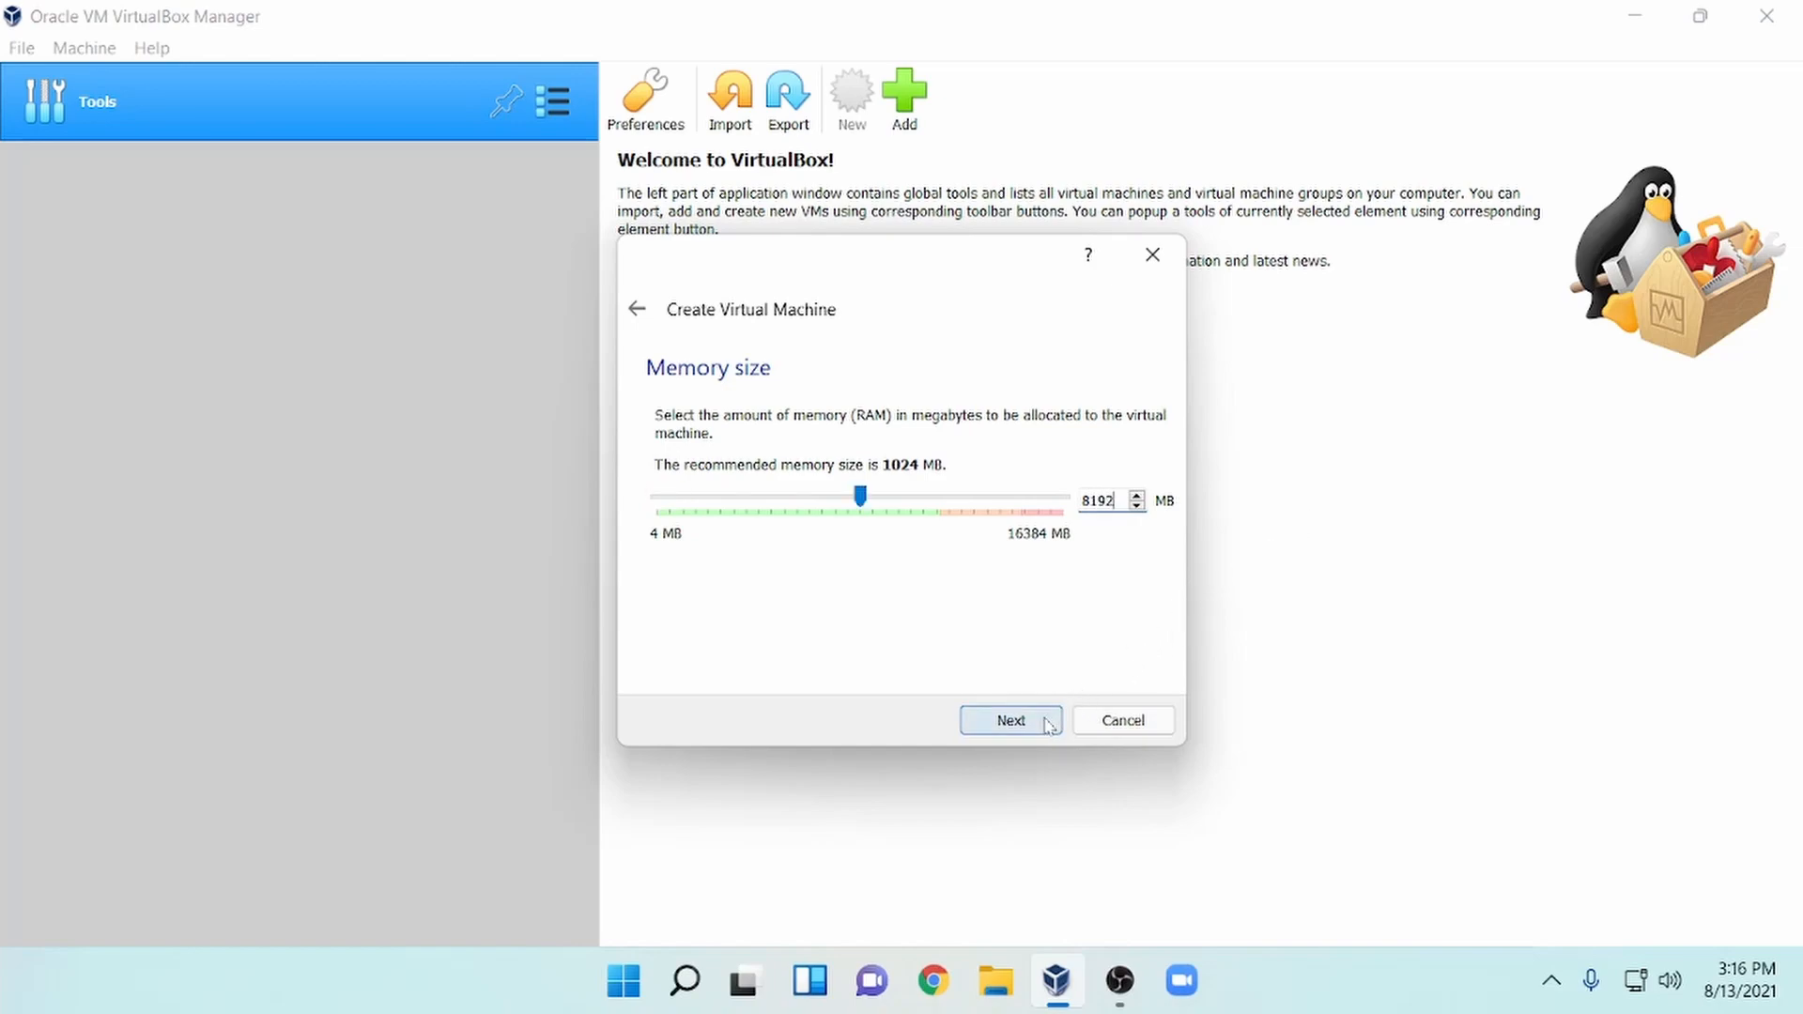
Step: Create a new dynamically allocated virtual hard disk of 50 GB for the machine, keeping the default file type and location
left_click(1049, 725)
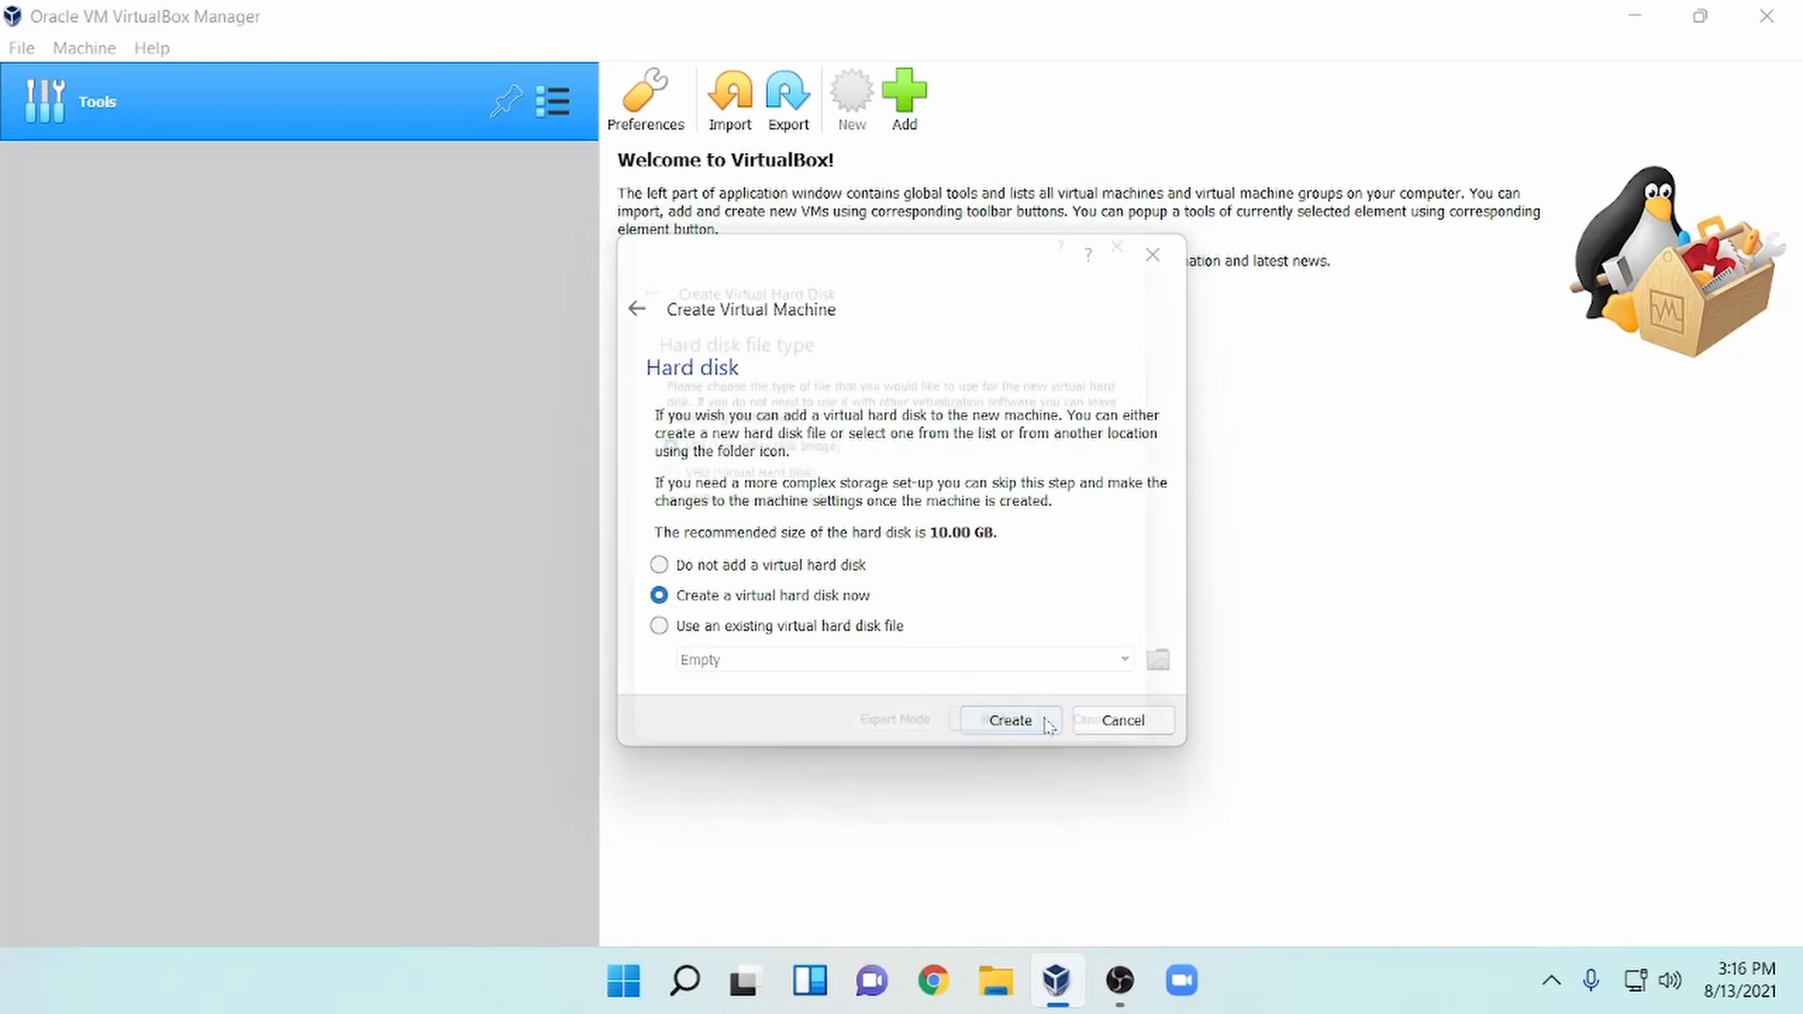
left_click(1049, 768)
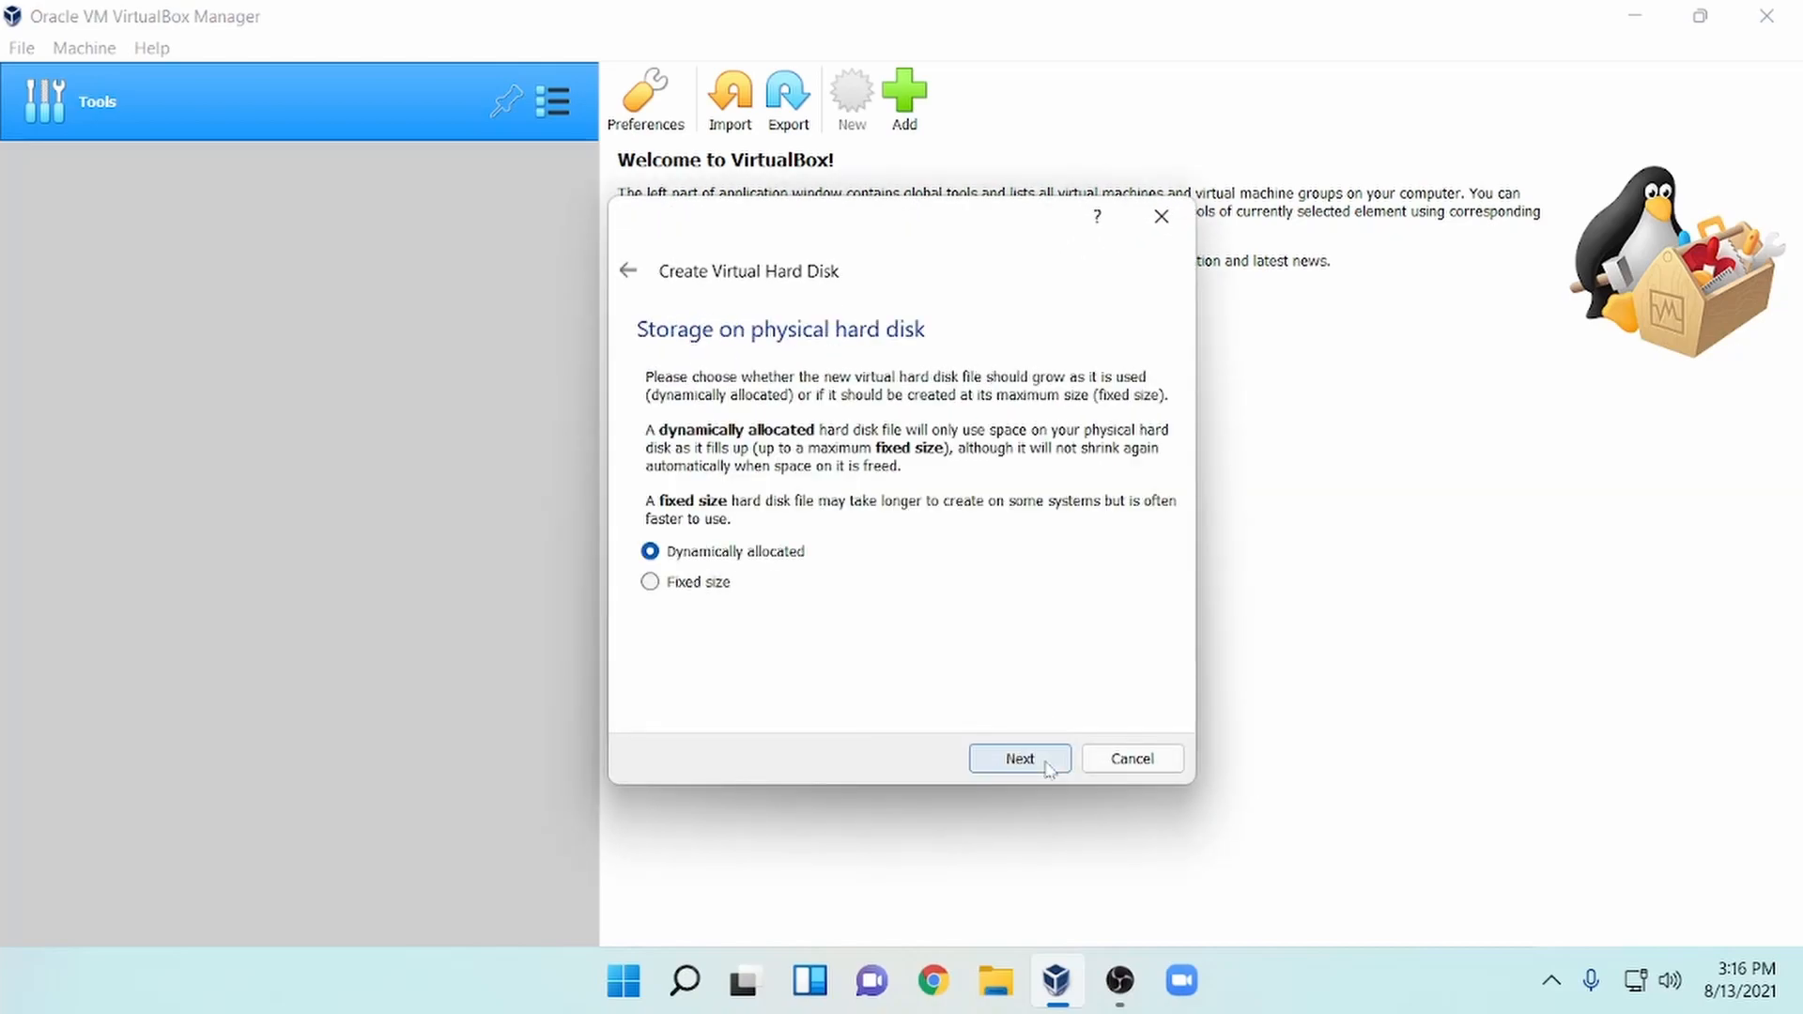
left_click(1049, 765)
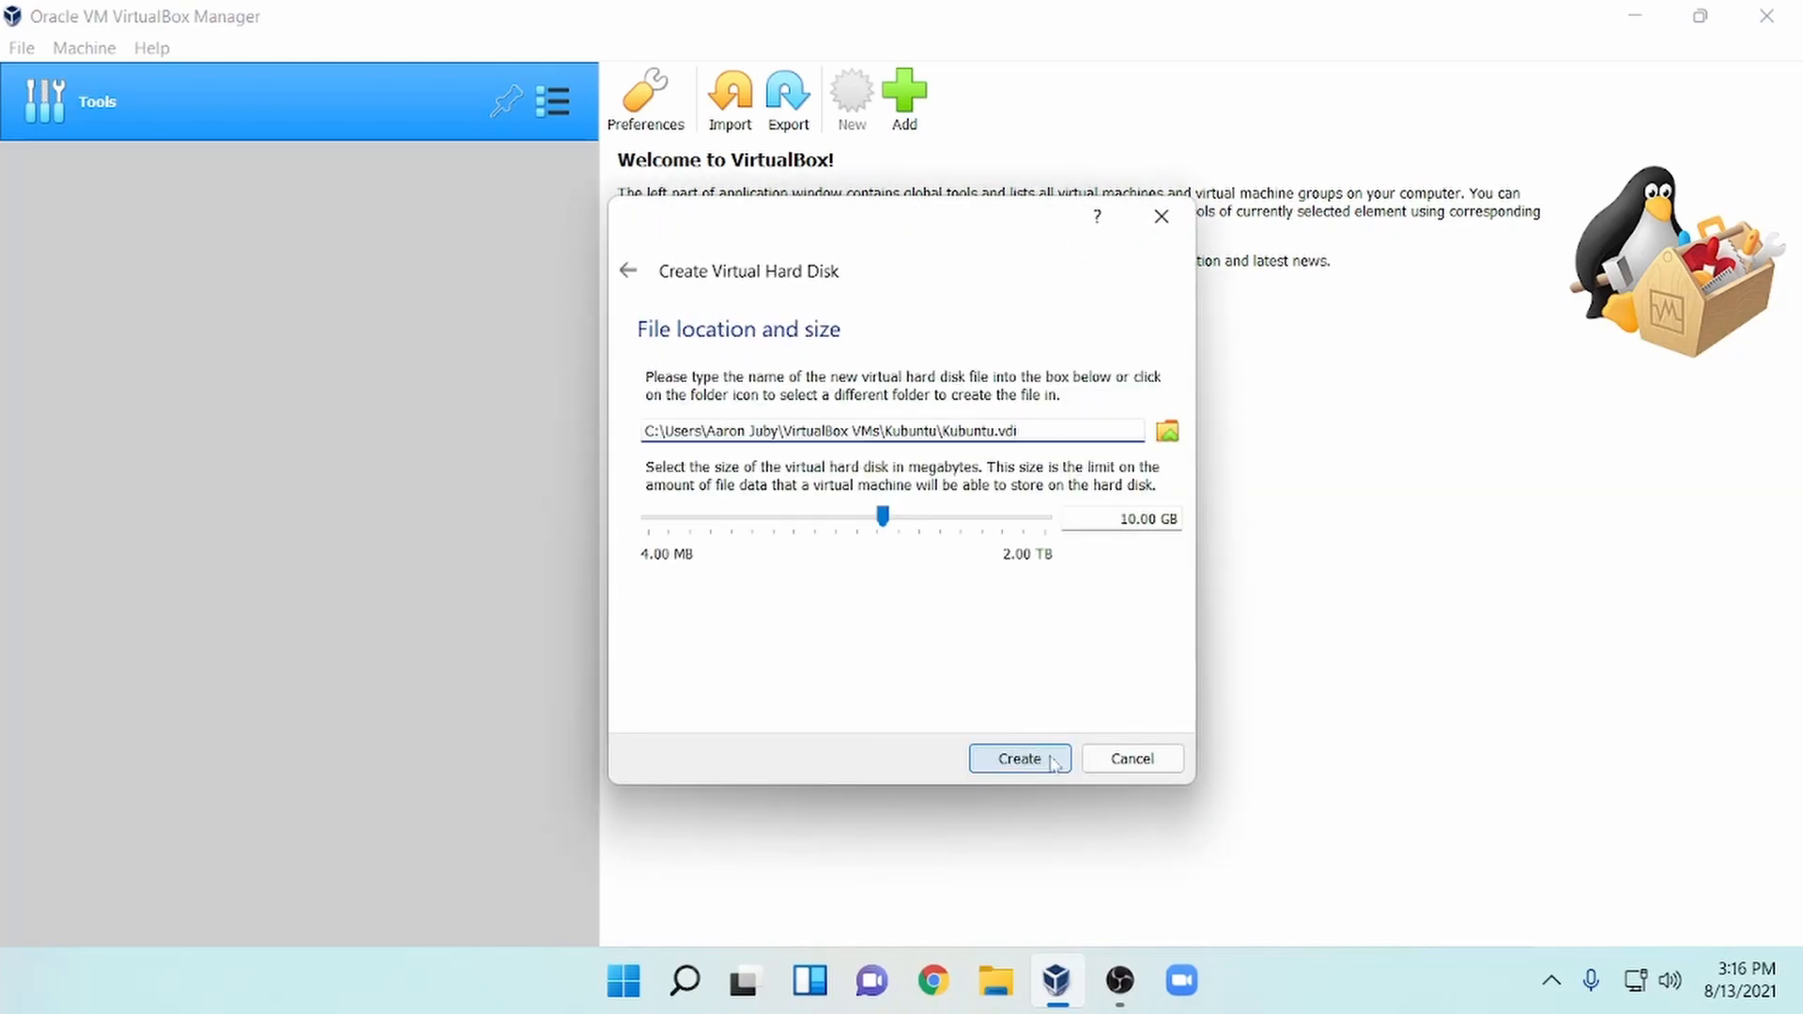
key("Tab")
key("Tab")
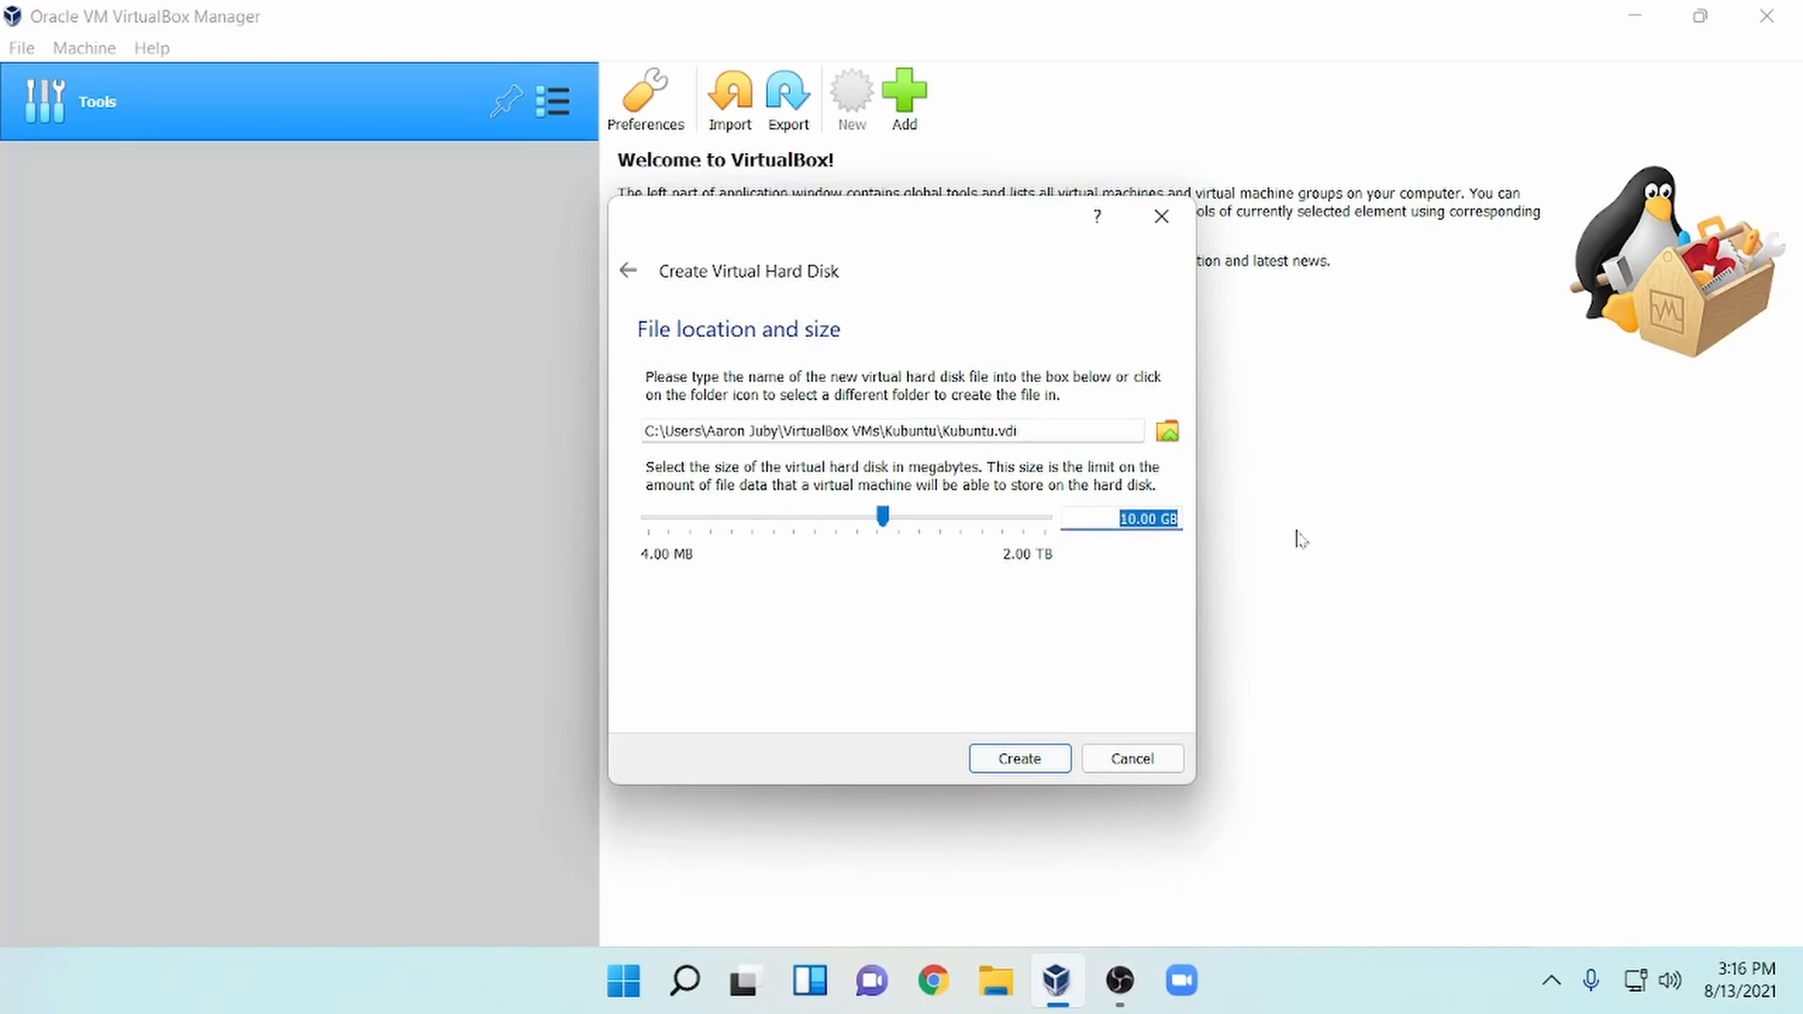
type("50")
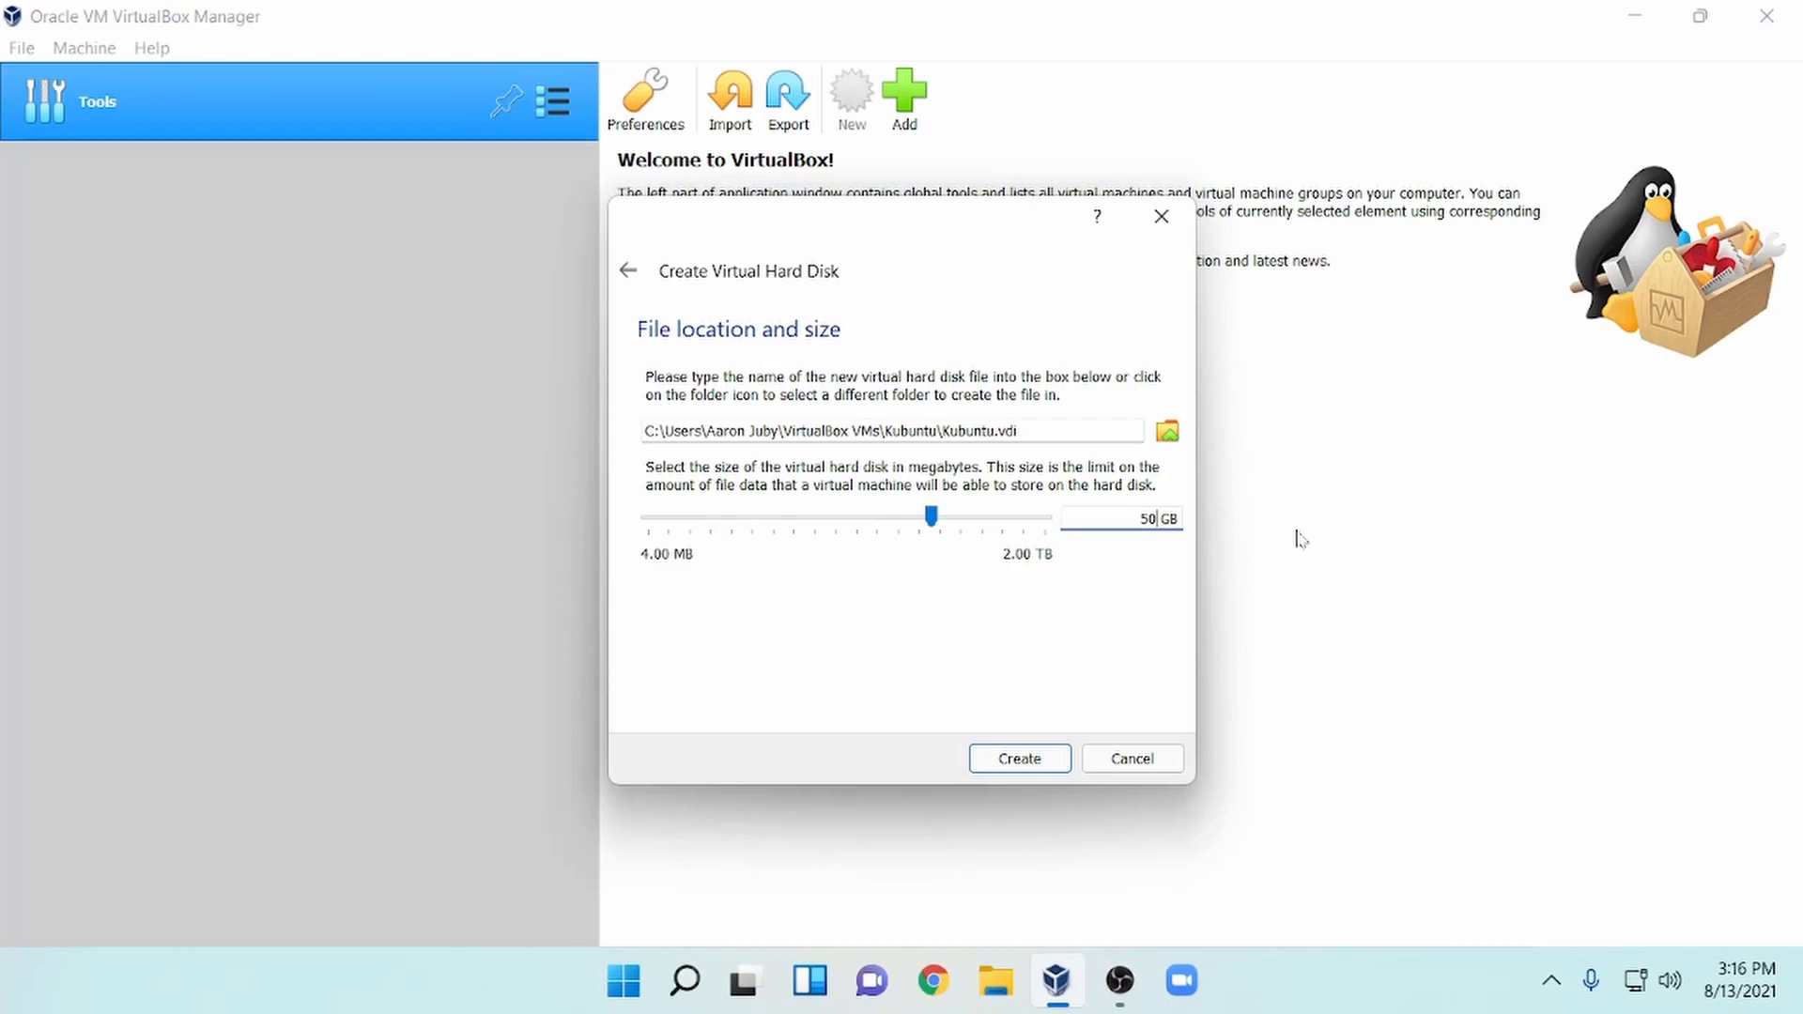
left_click(1056, 760)
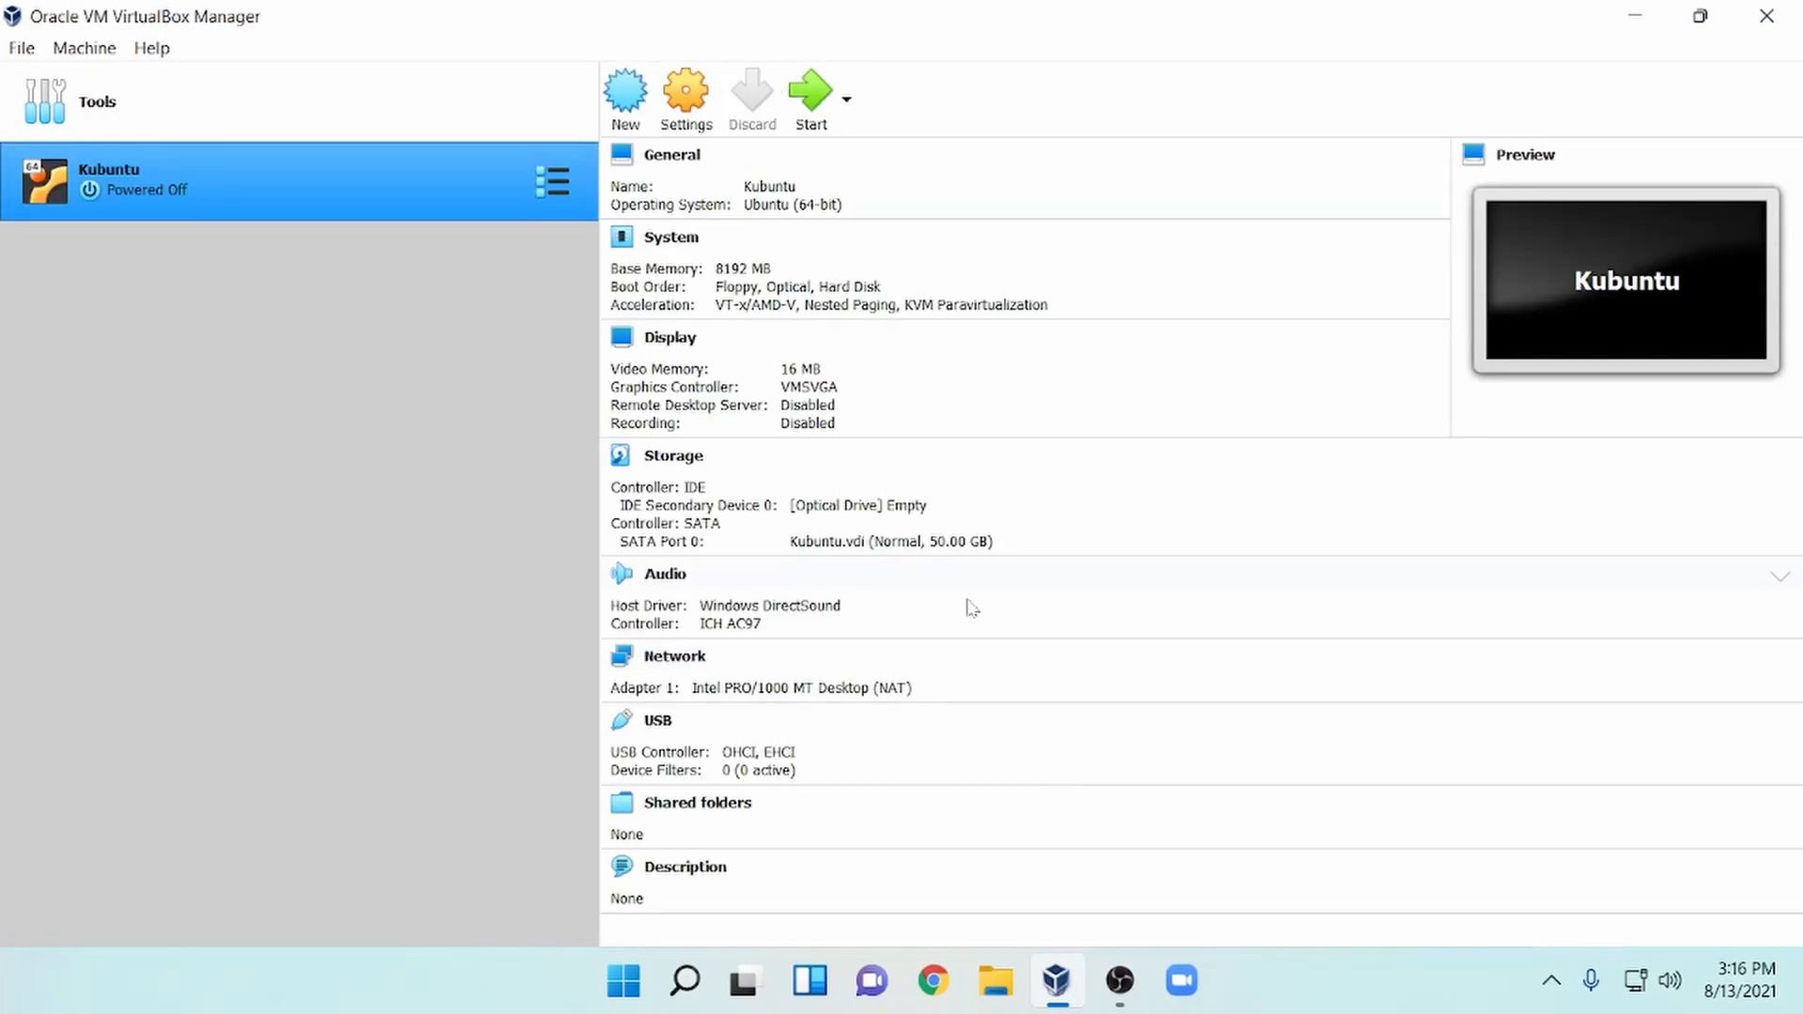
Step: Assign 6 processors to the Kubuntu machine in its system settings
left_click(691, 94)
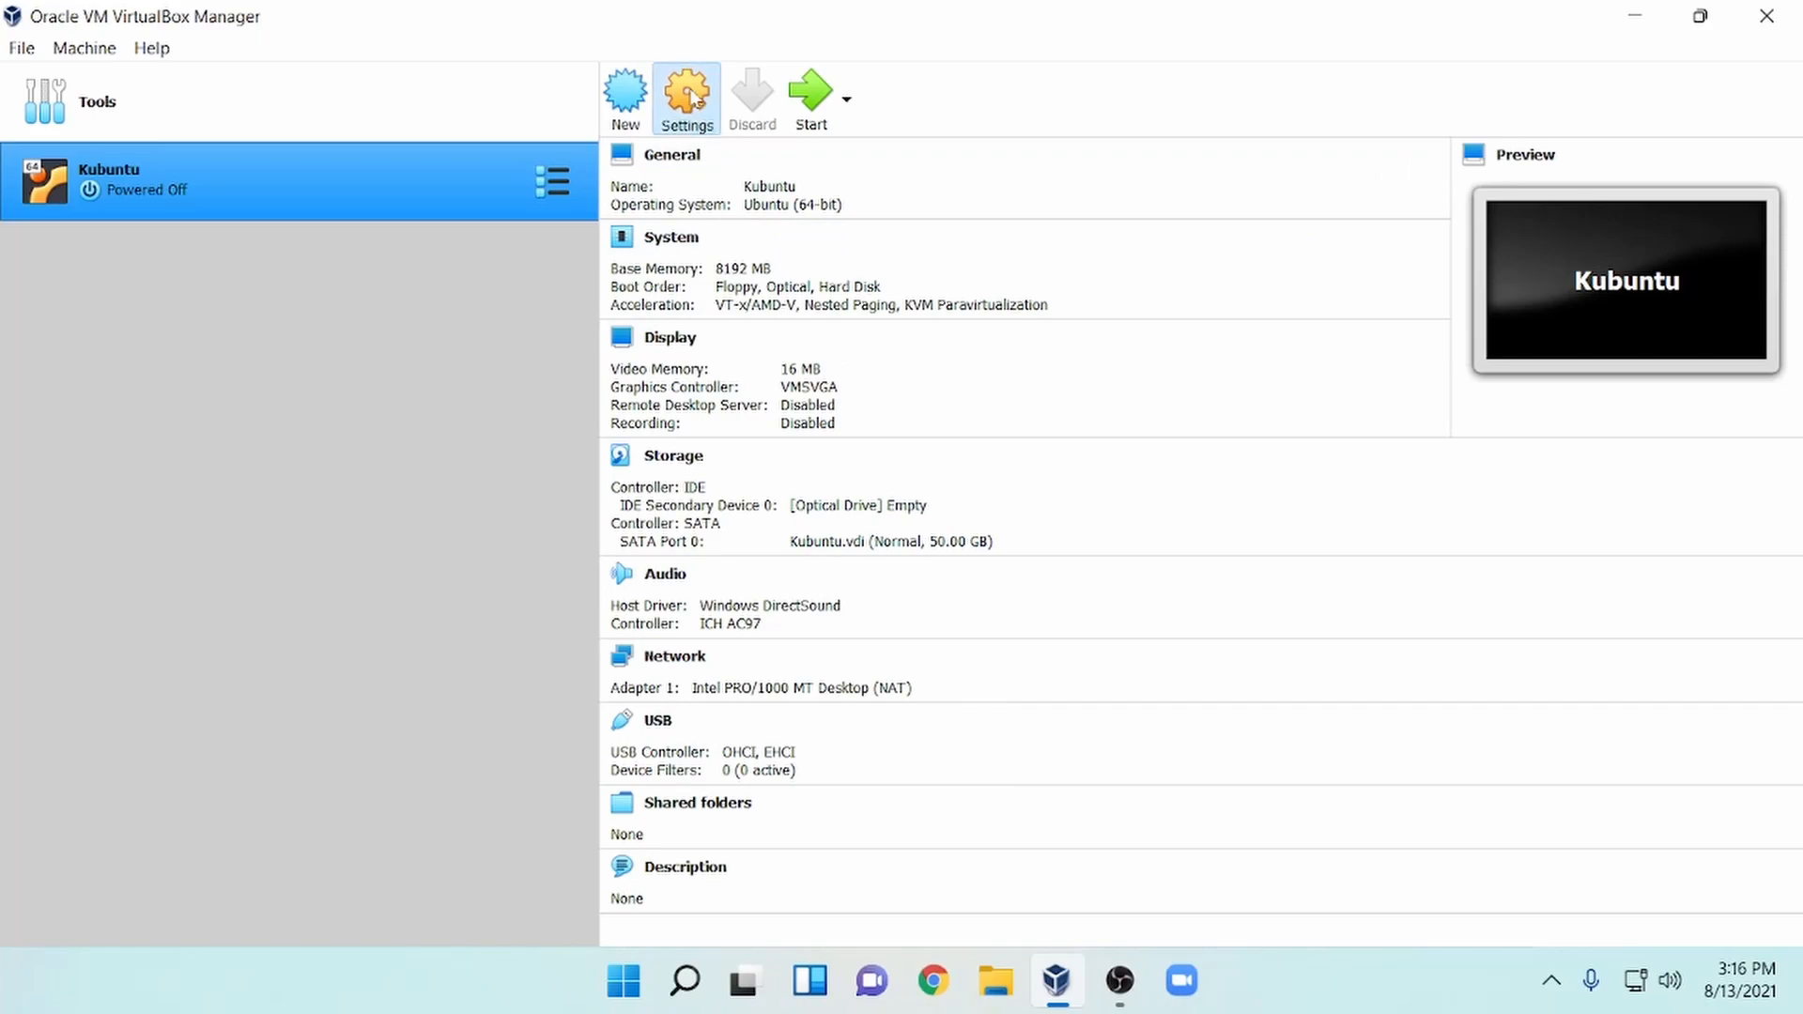
left_click(661, 272)
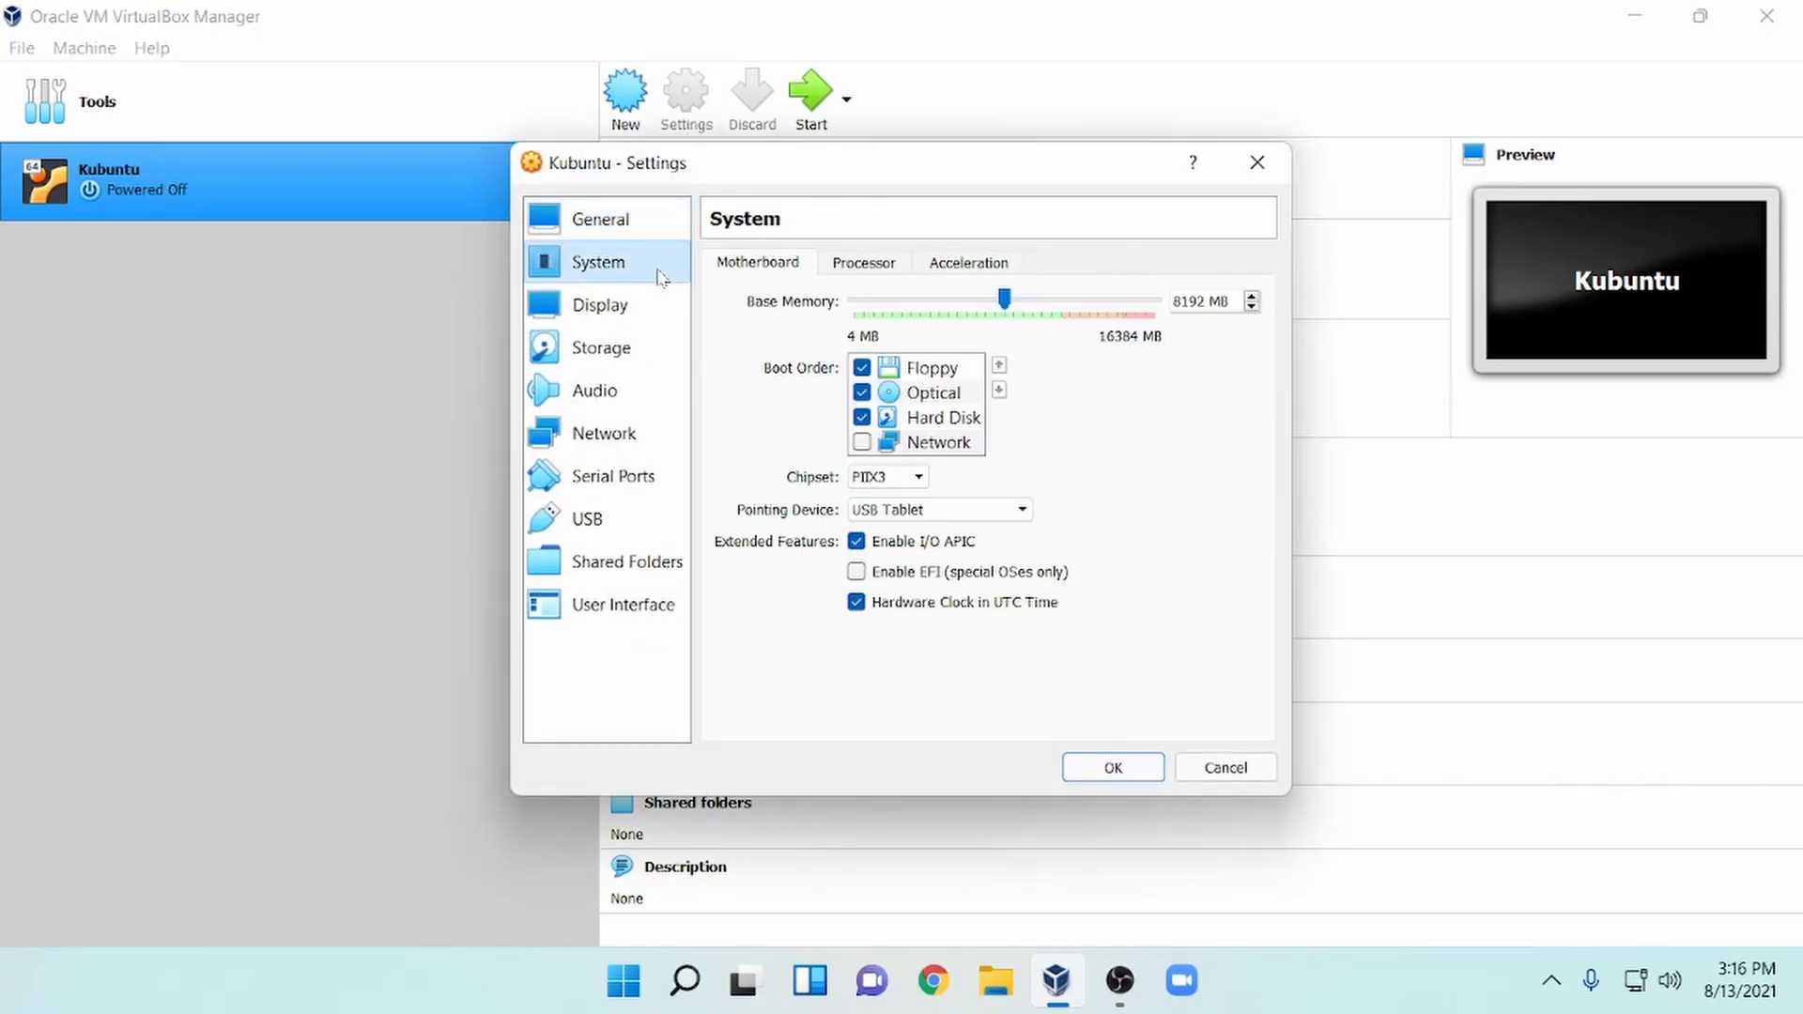
left_click(883, 271)
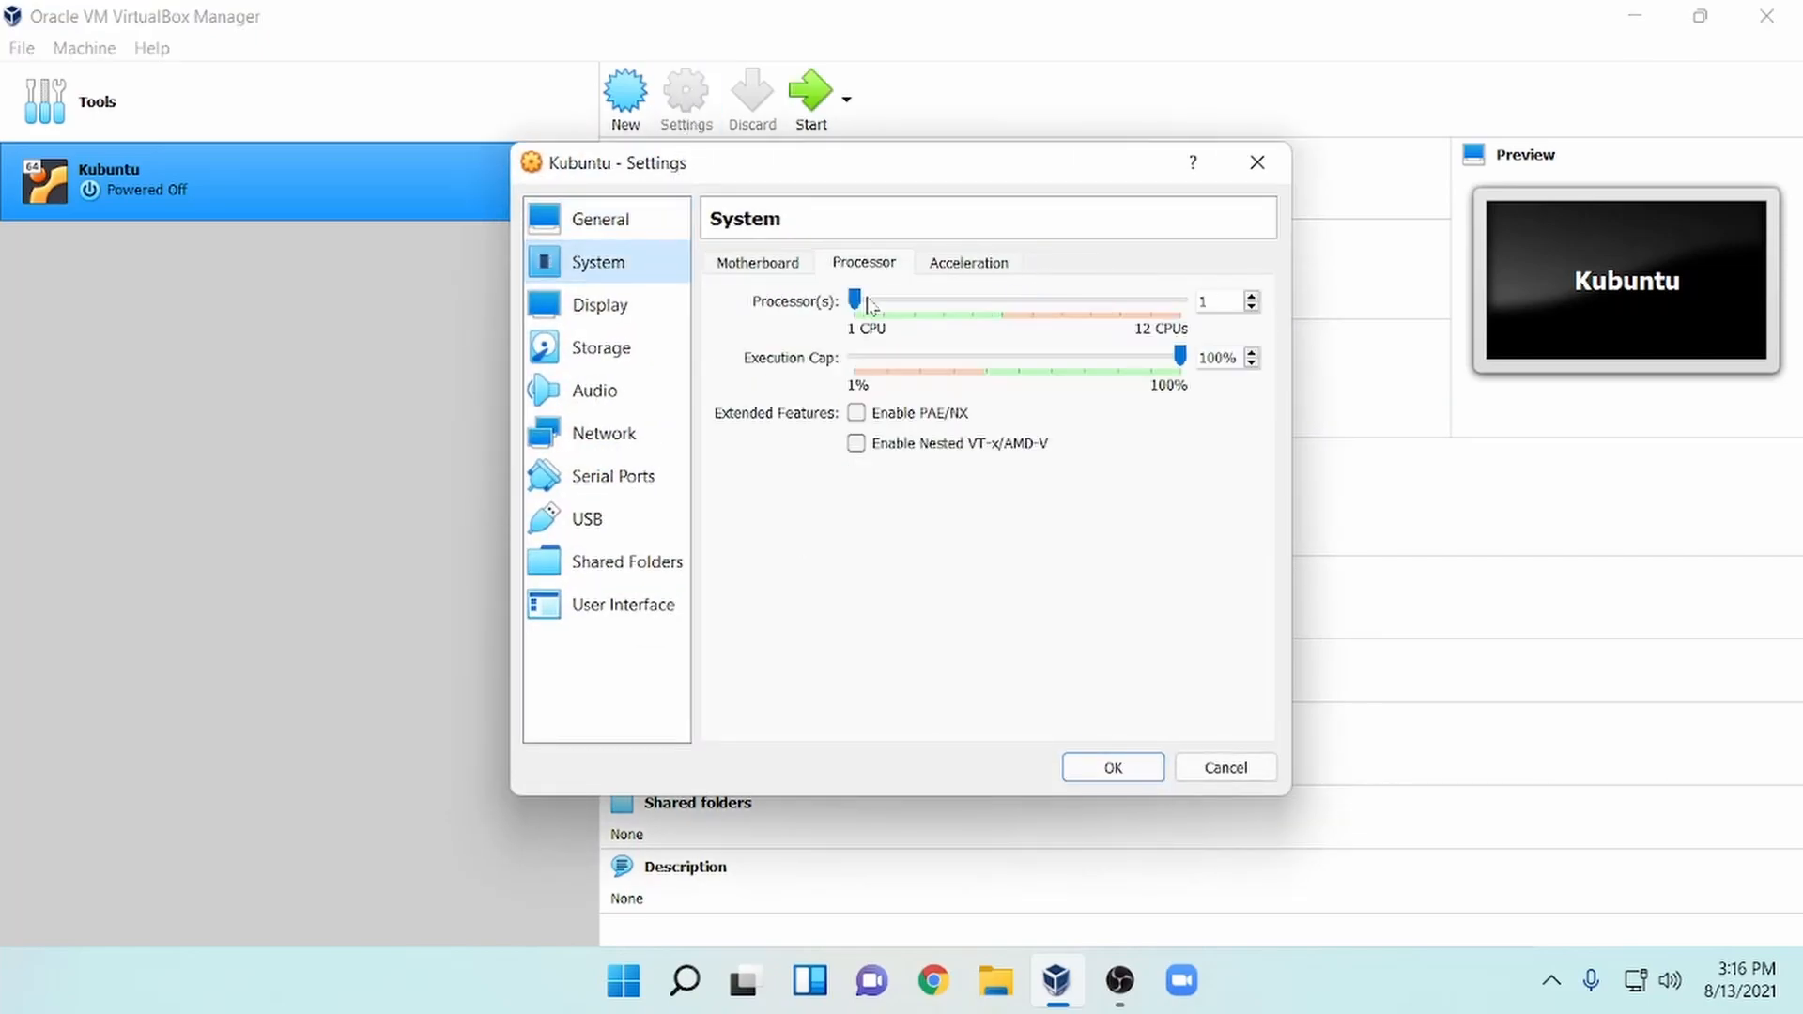
left_click_drag(855, 300, 1005, 322)
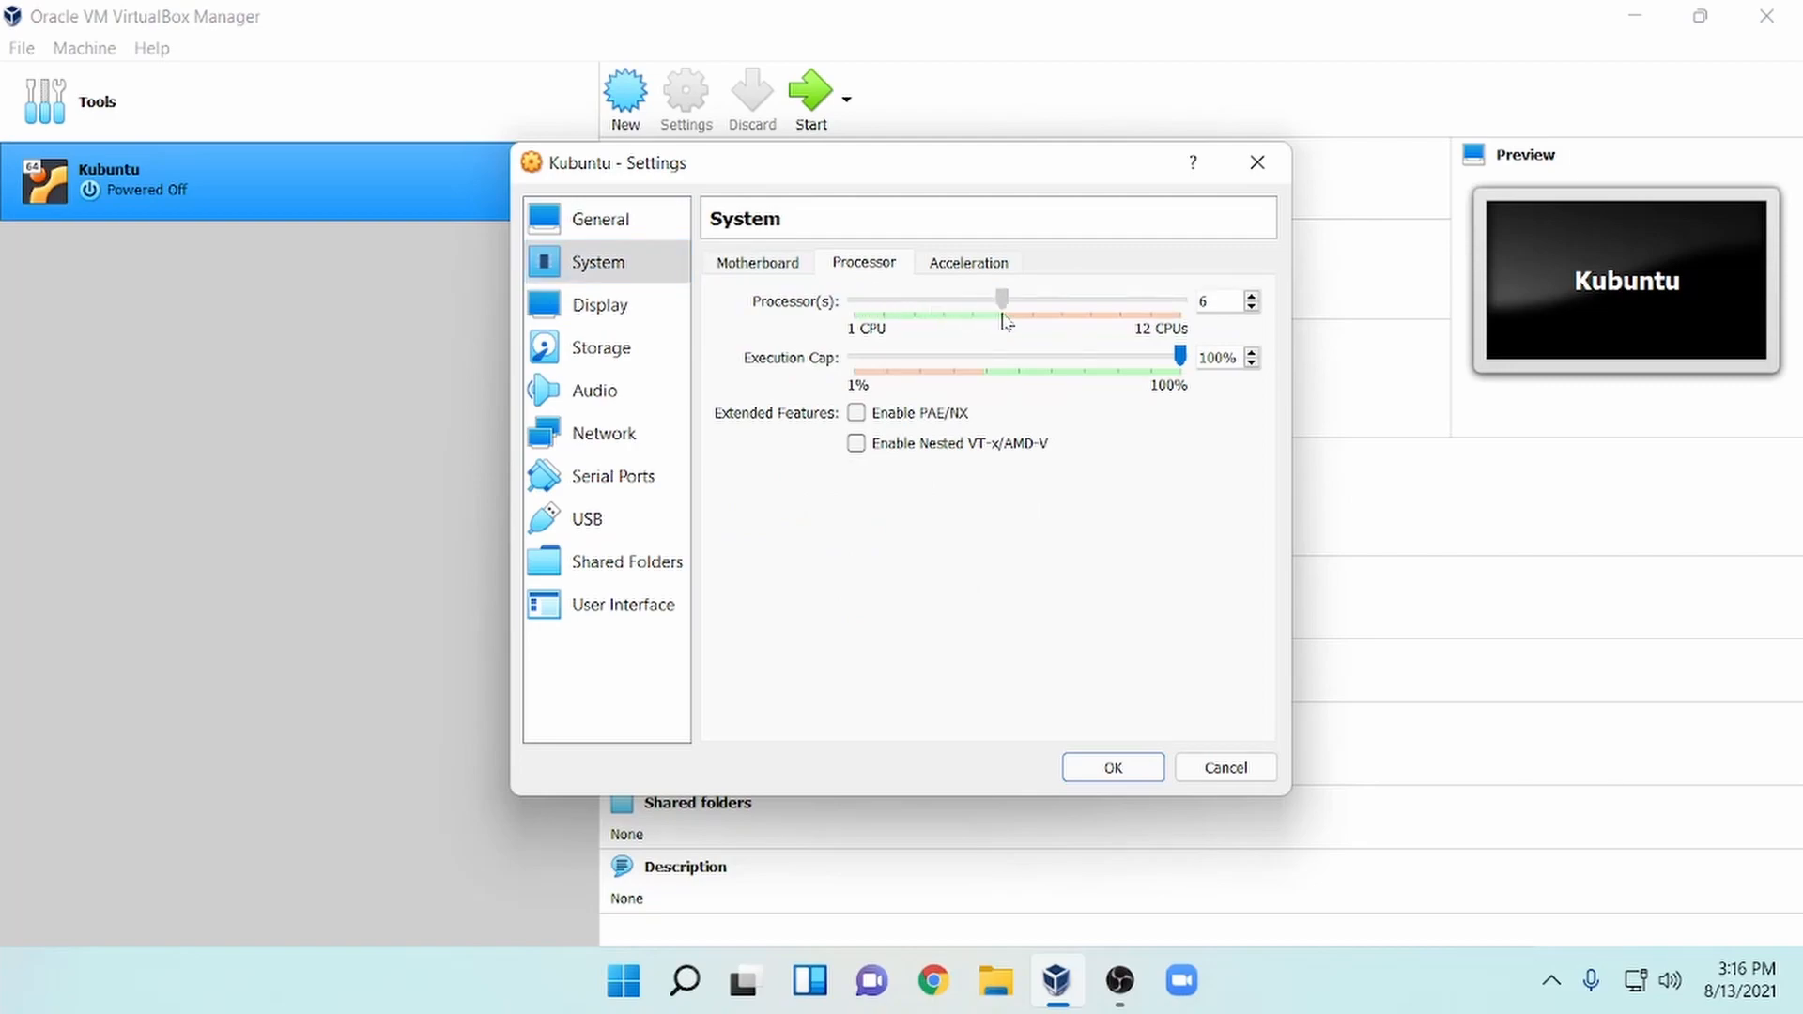
Step: Set the machine's video memory to 128 MB and its graphics controller to VBoxSVGA
left_click(653, 316)
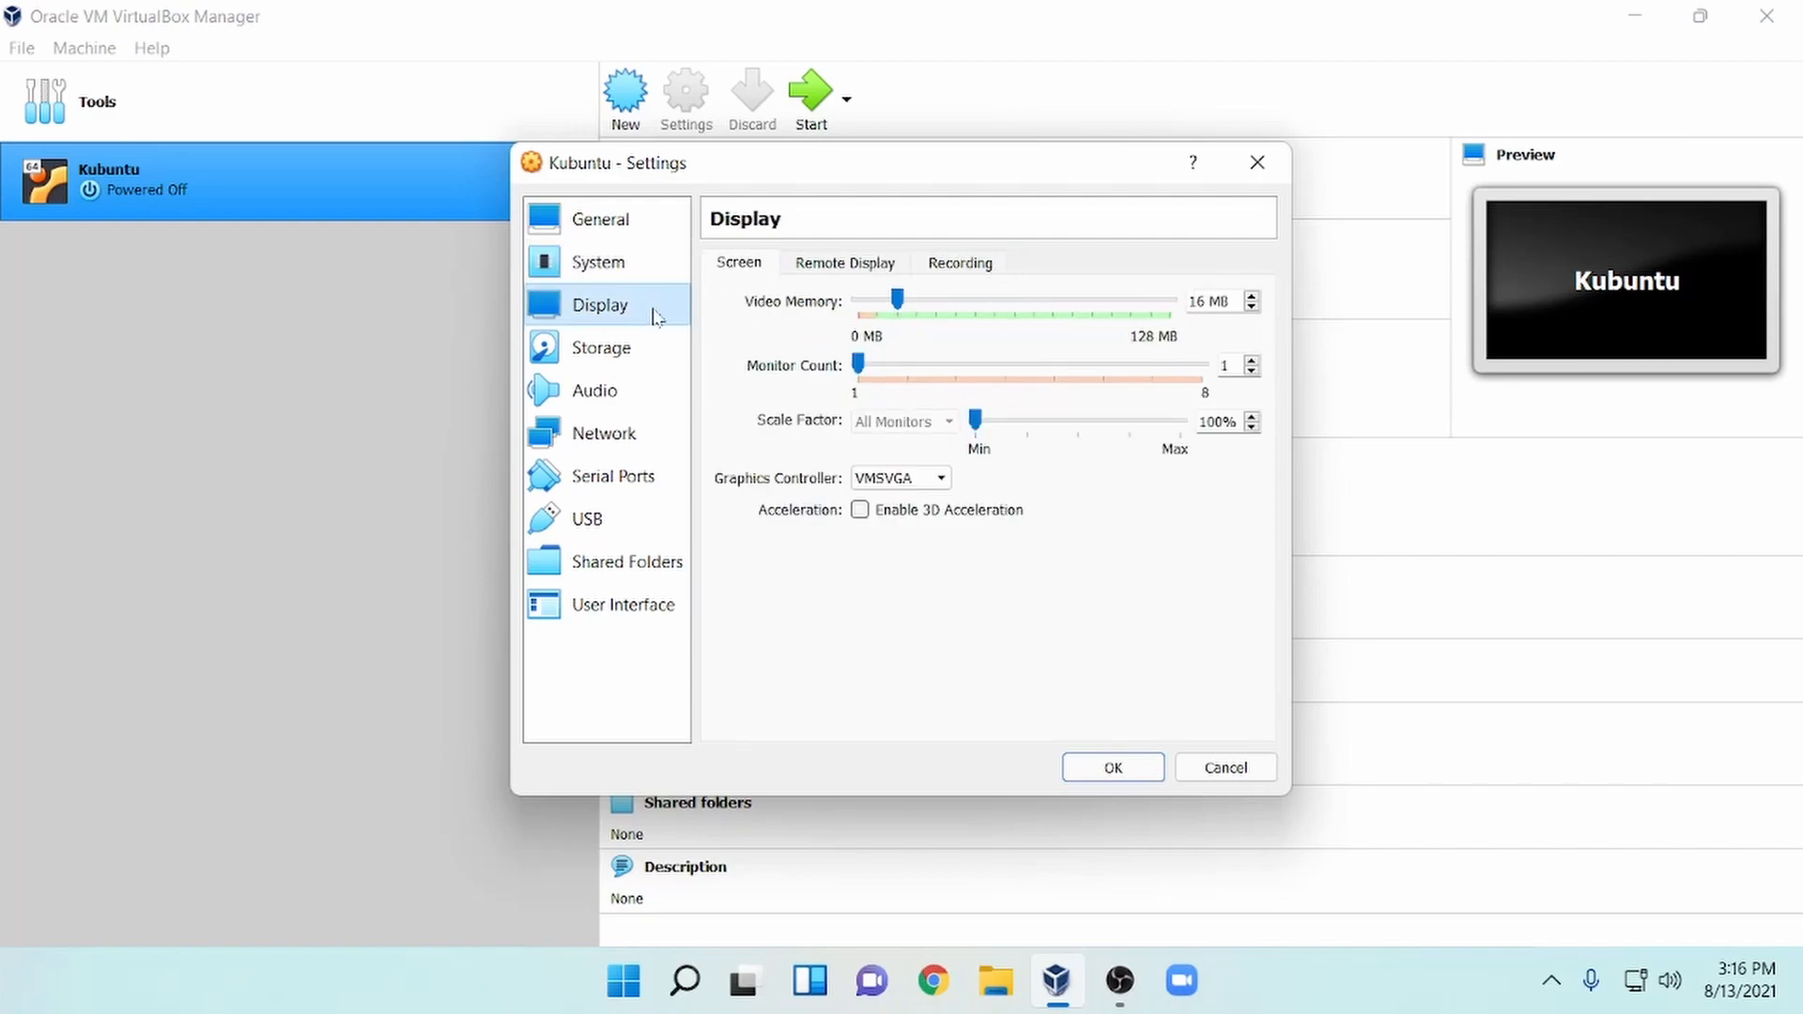
left_click_drag(898, 300, 1177, 336)
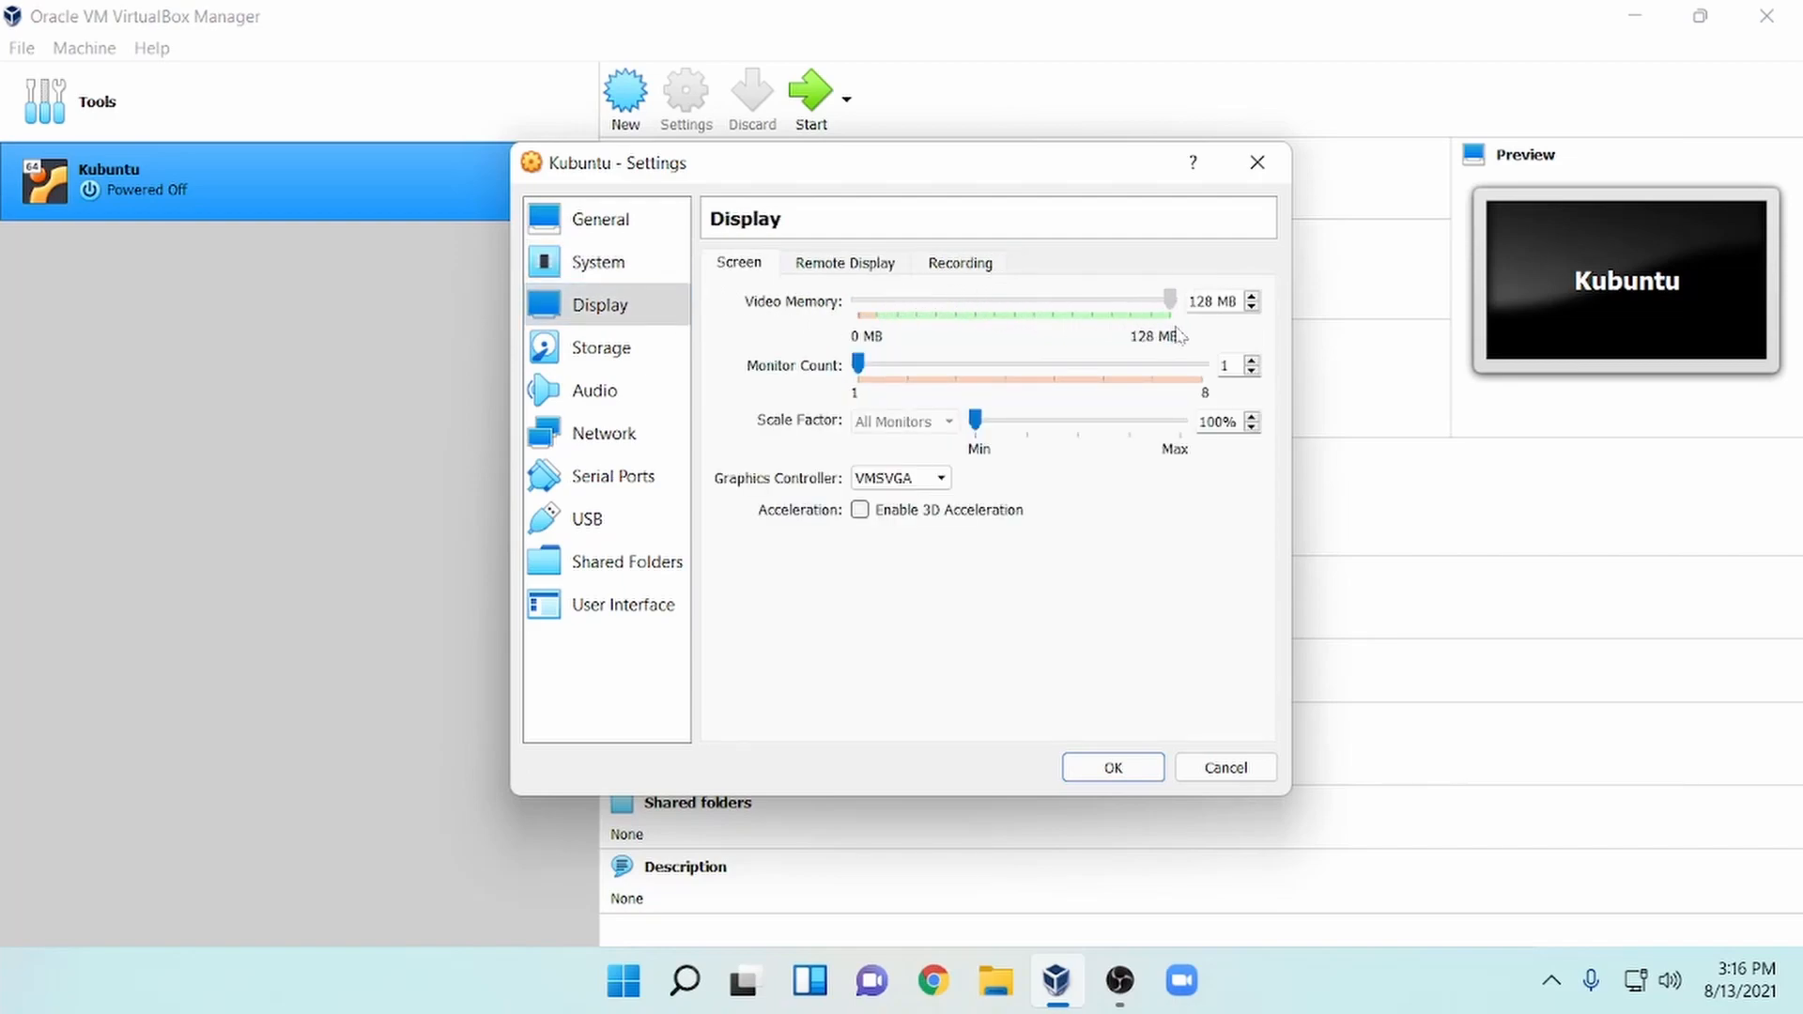
left_click(938, 479)
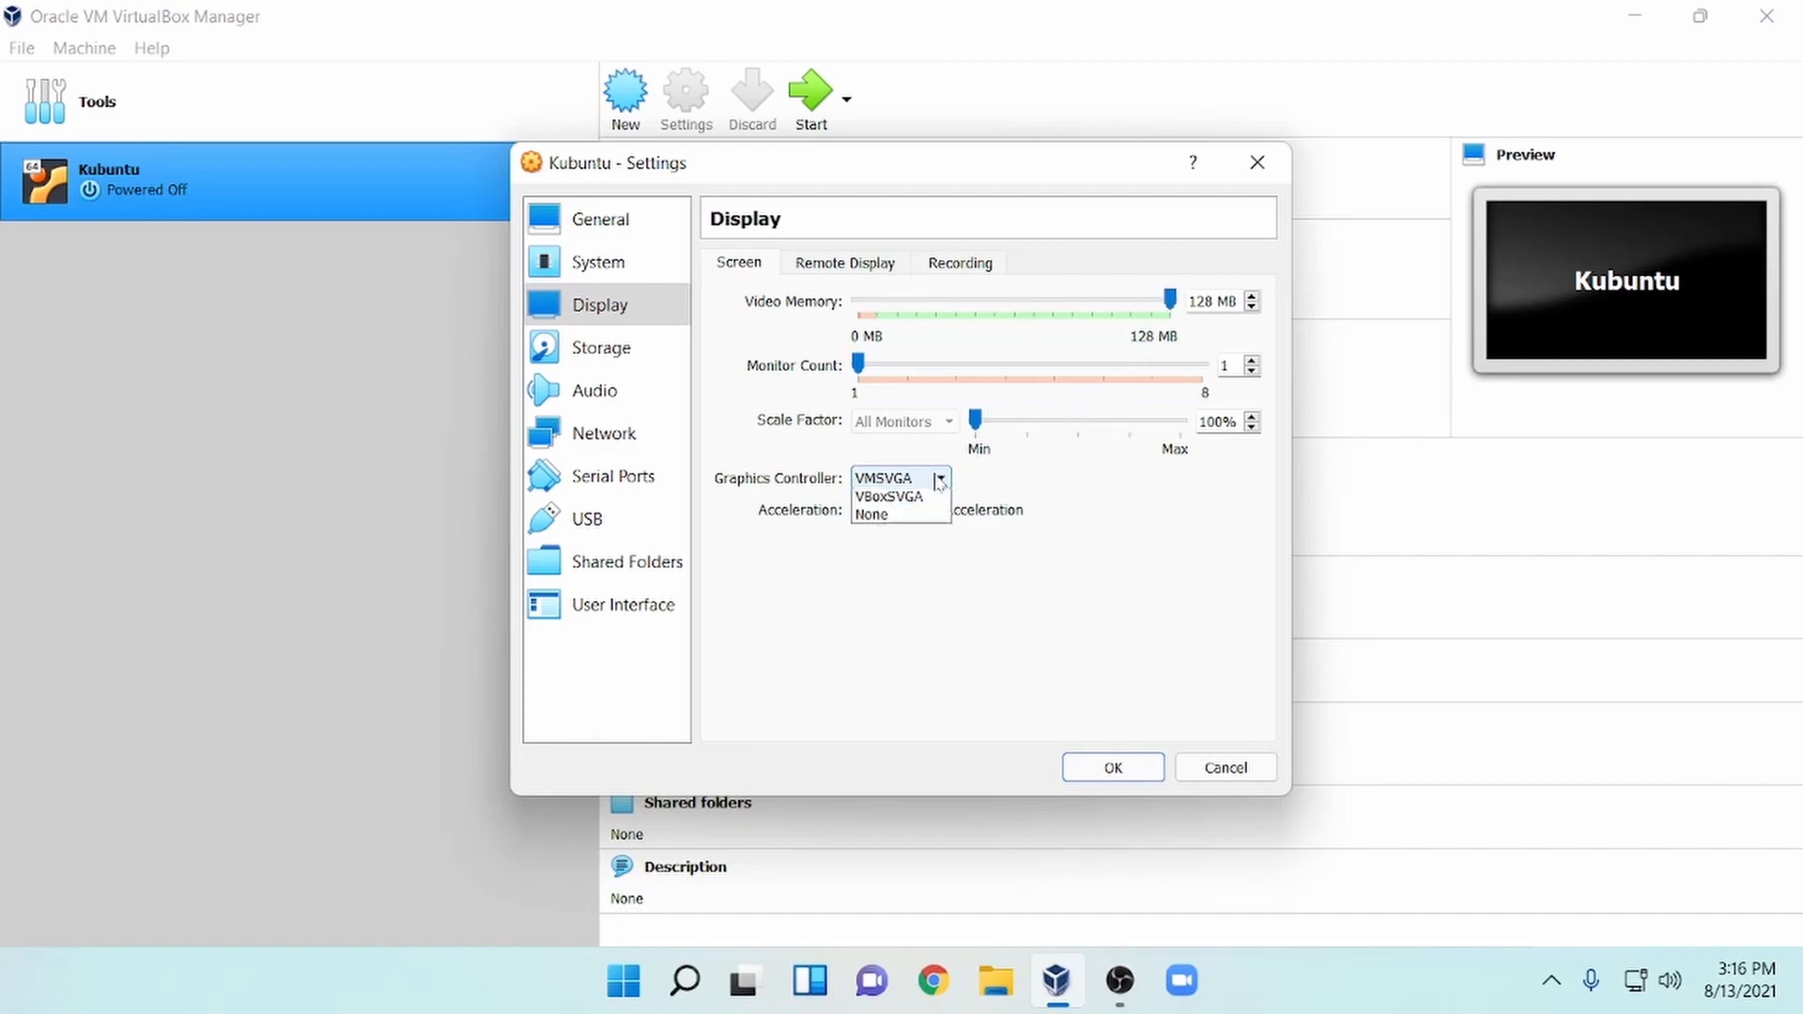
left_click(928, 536)
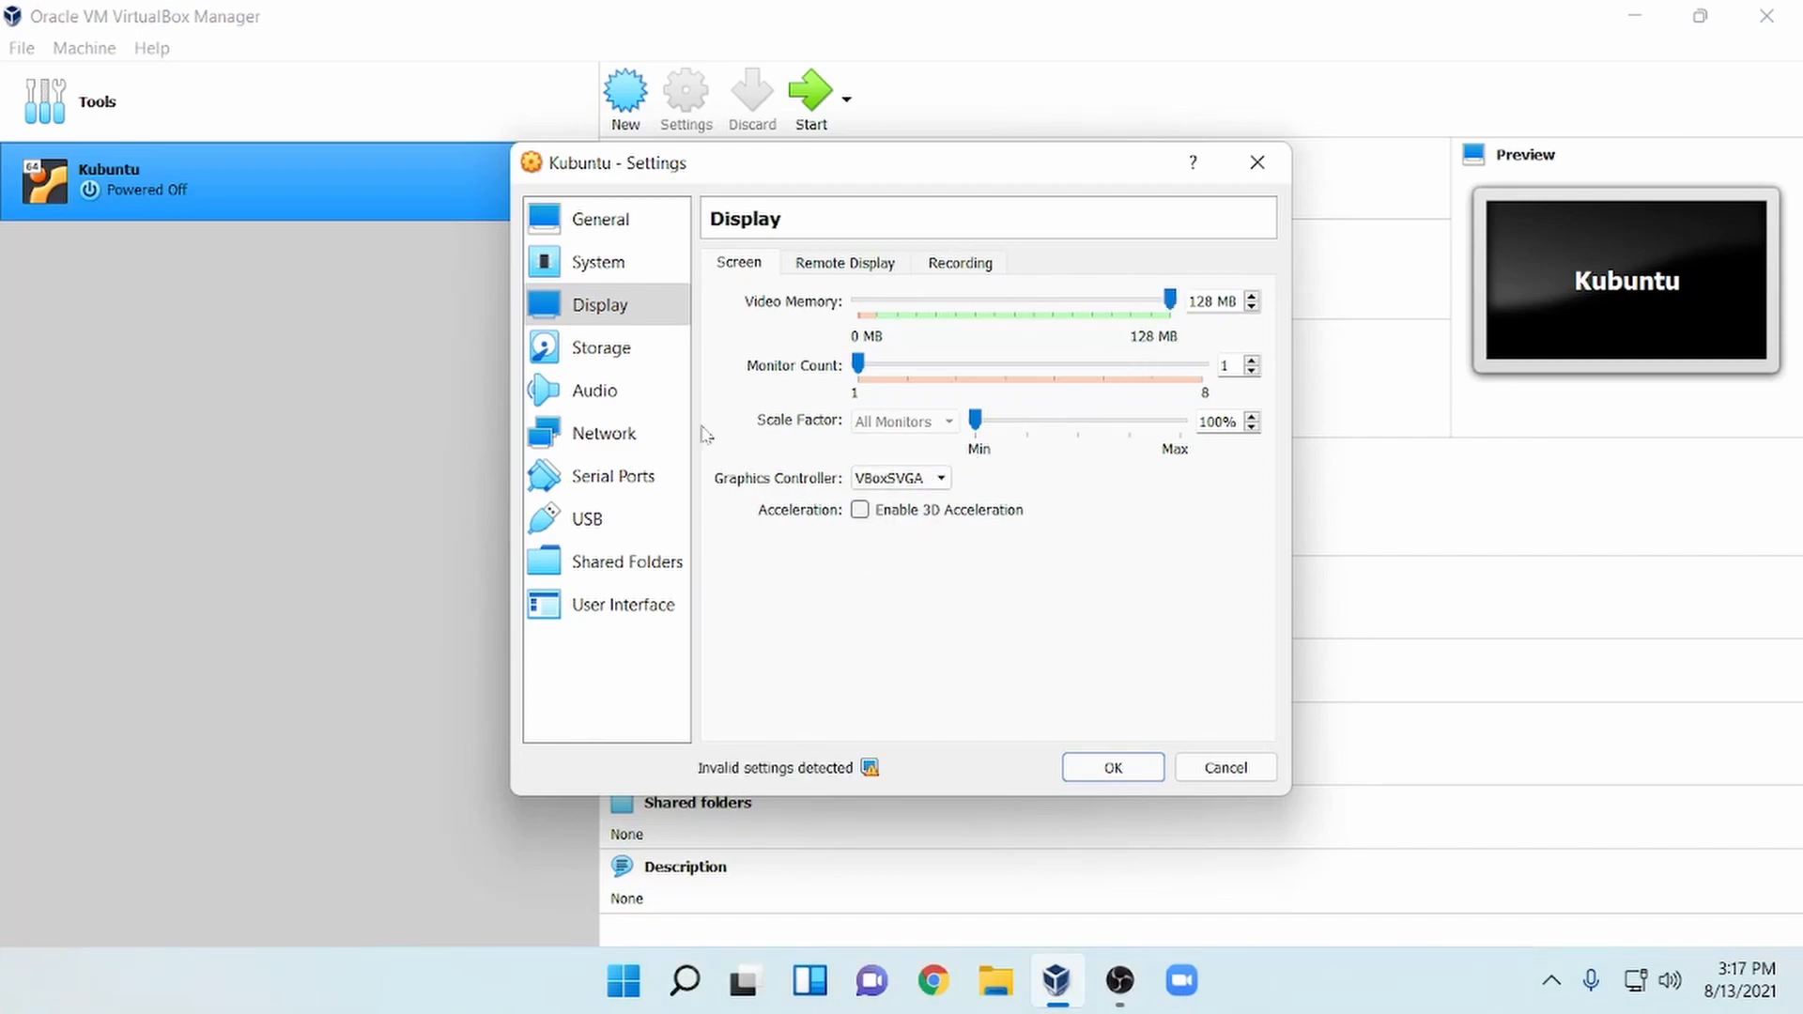
Step: Attach kubuntu-21.04-desktop-amd64.iso from Downloads to the empty IDE optical drive and save the machine's settings
left_click(631, 364)
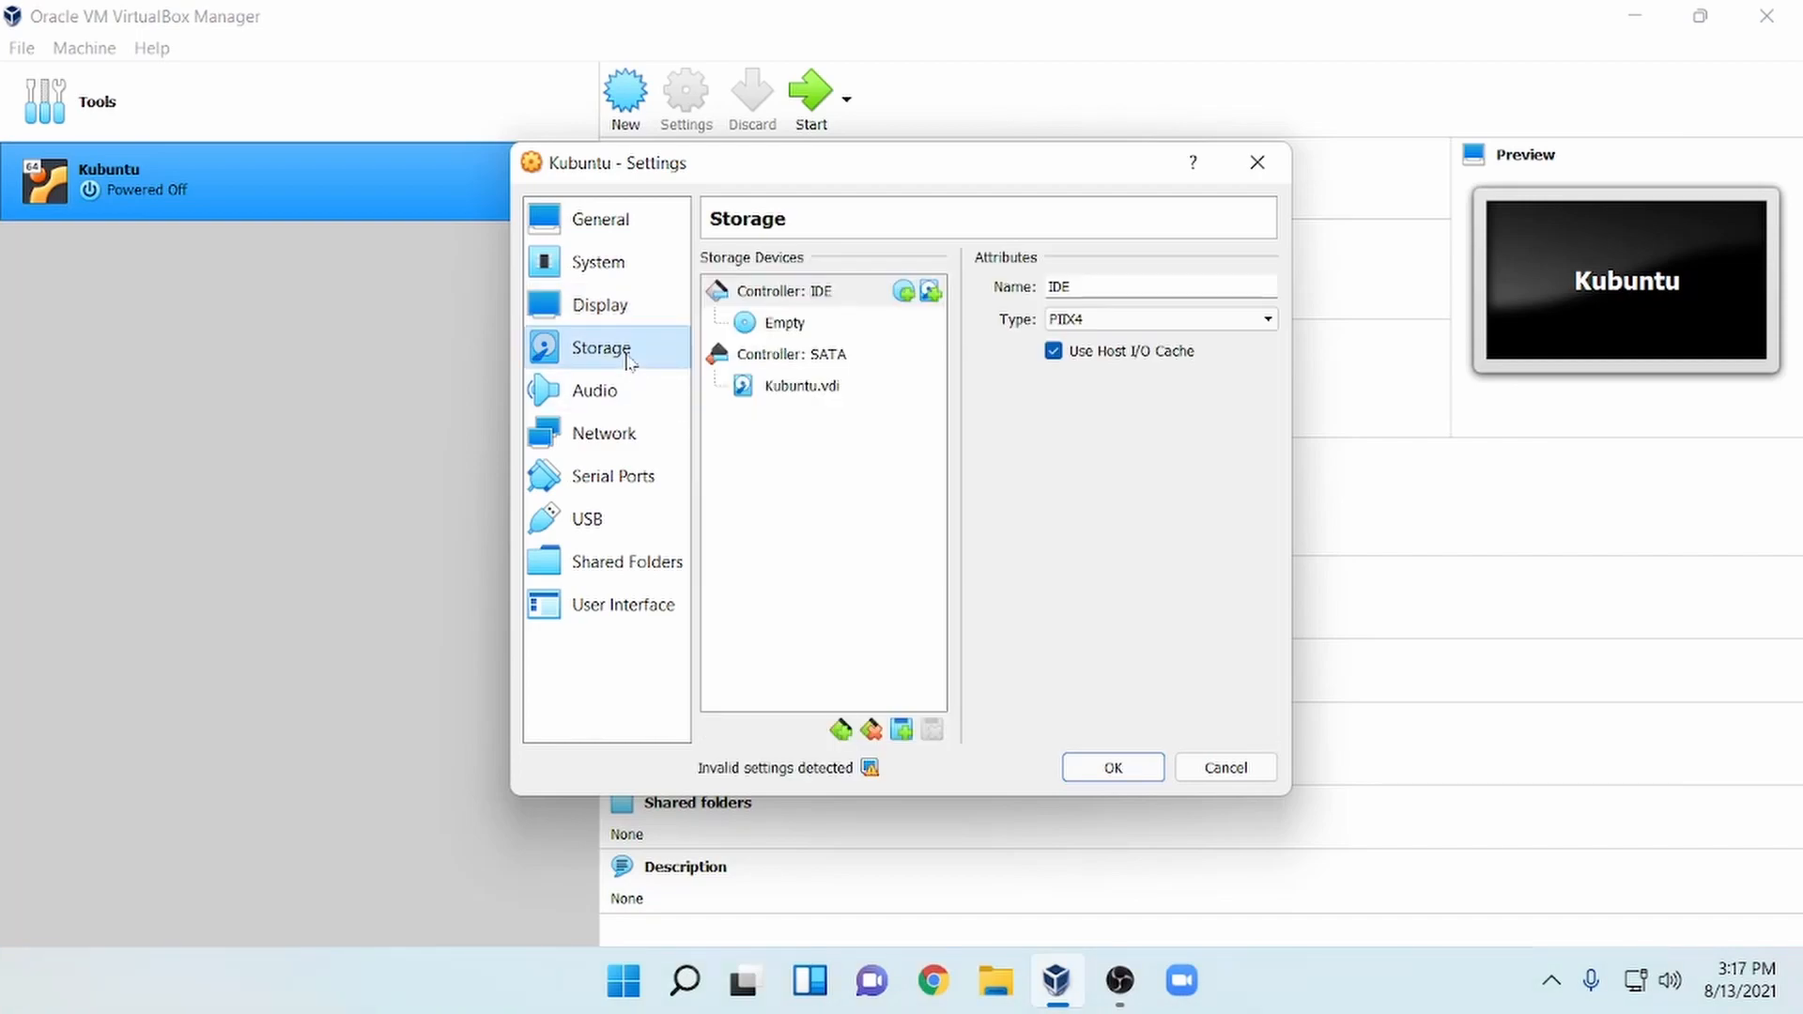
left_click(808, 329)
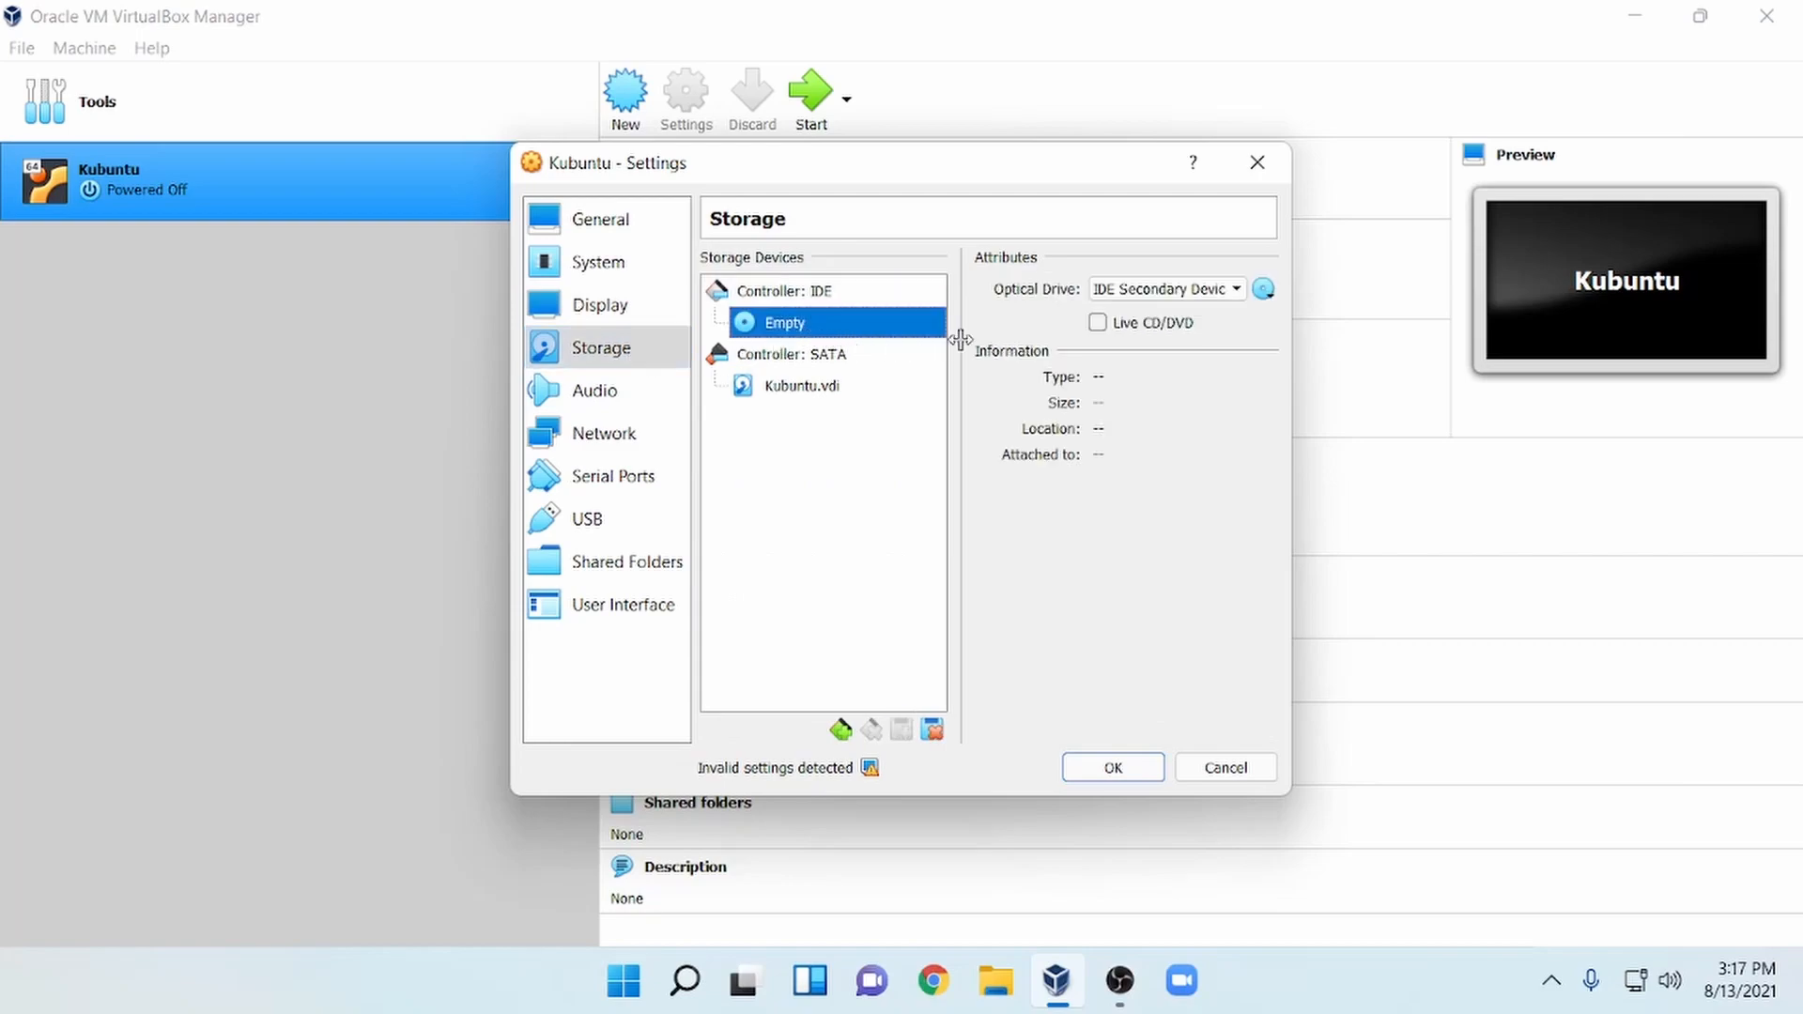
left_click(1265, 291)
left_click(1272, 324)
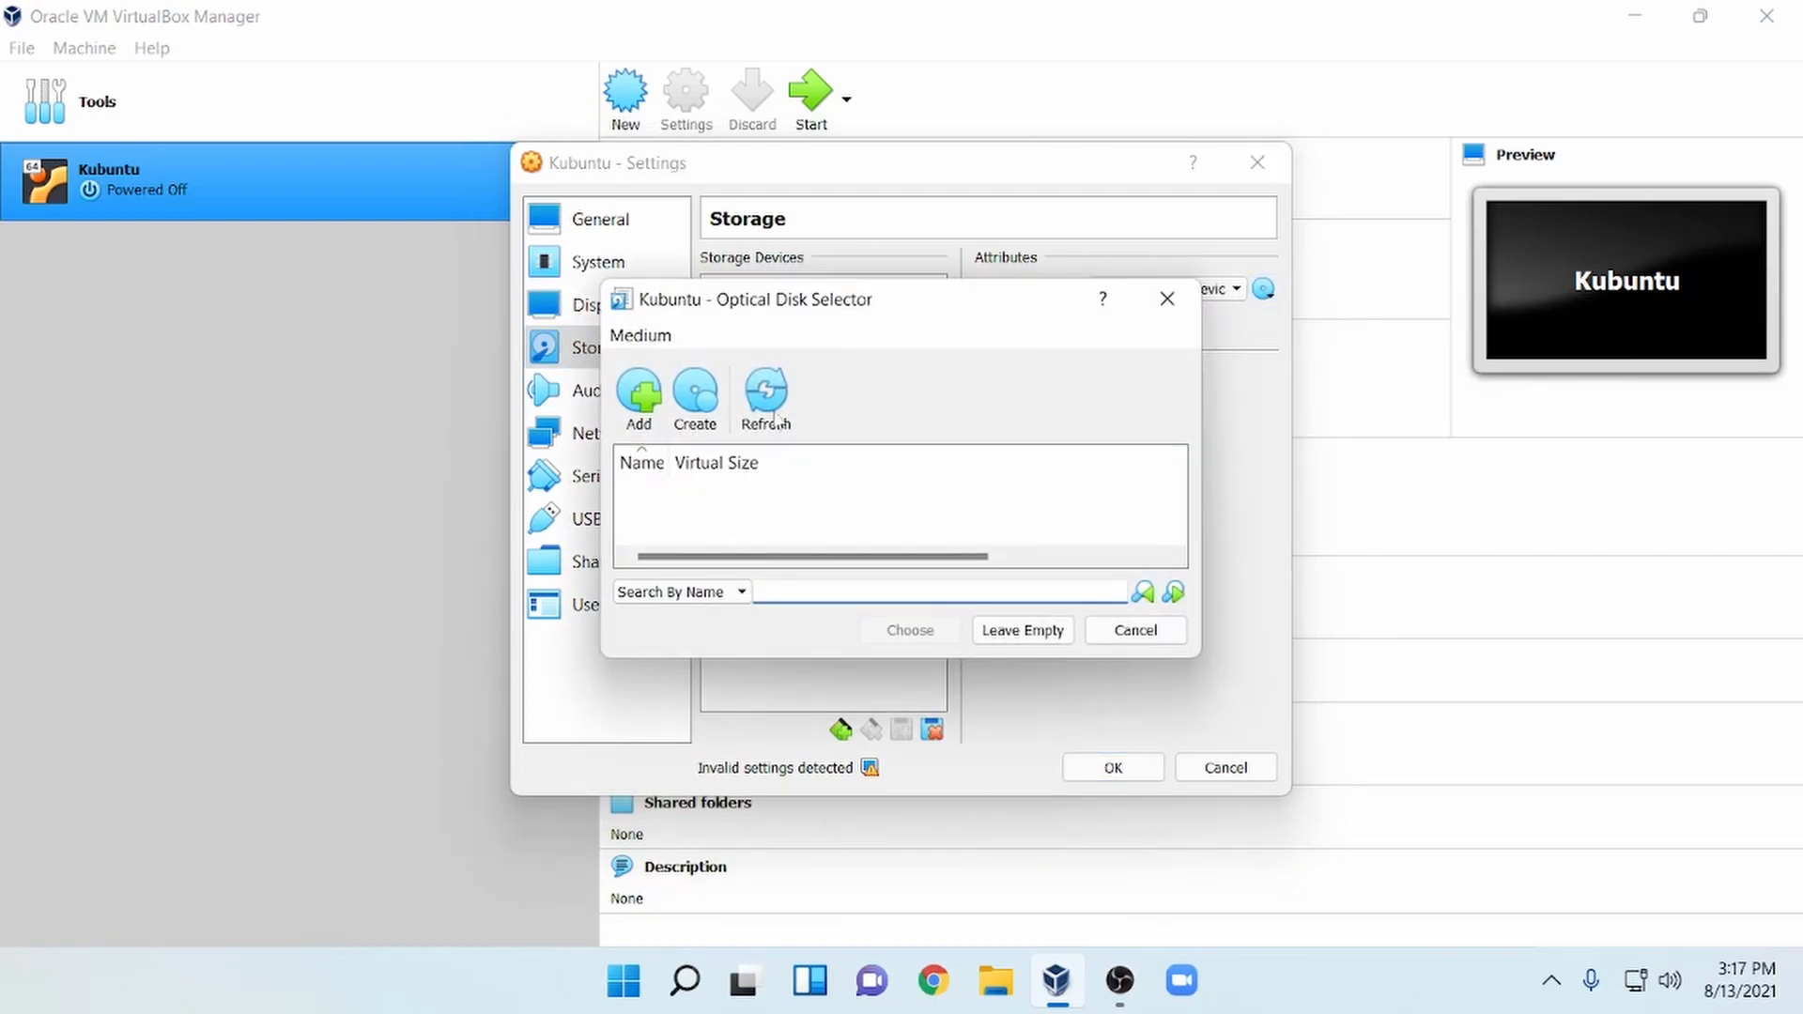
left_click(640, 395)
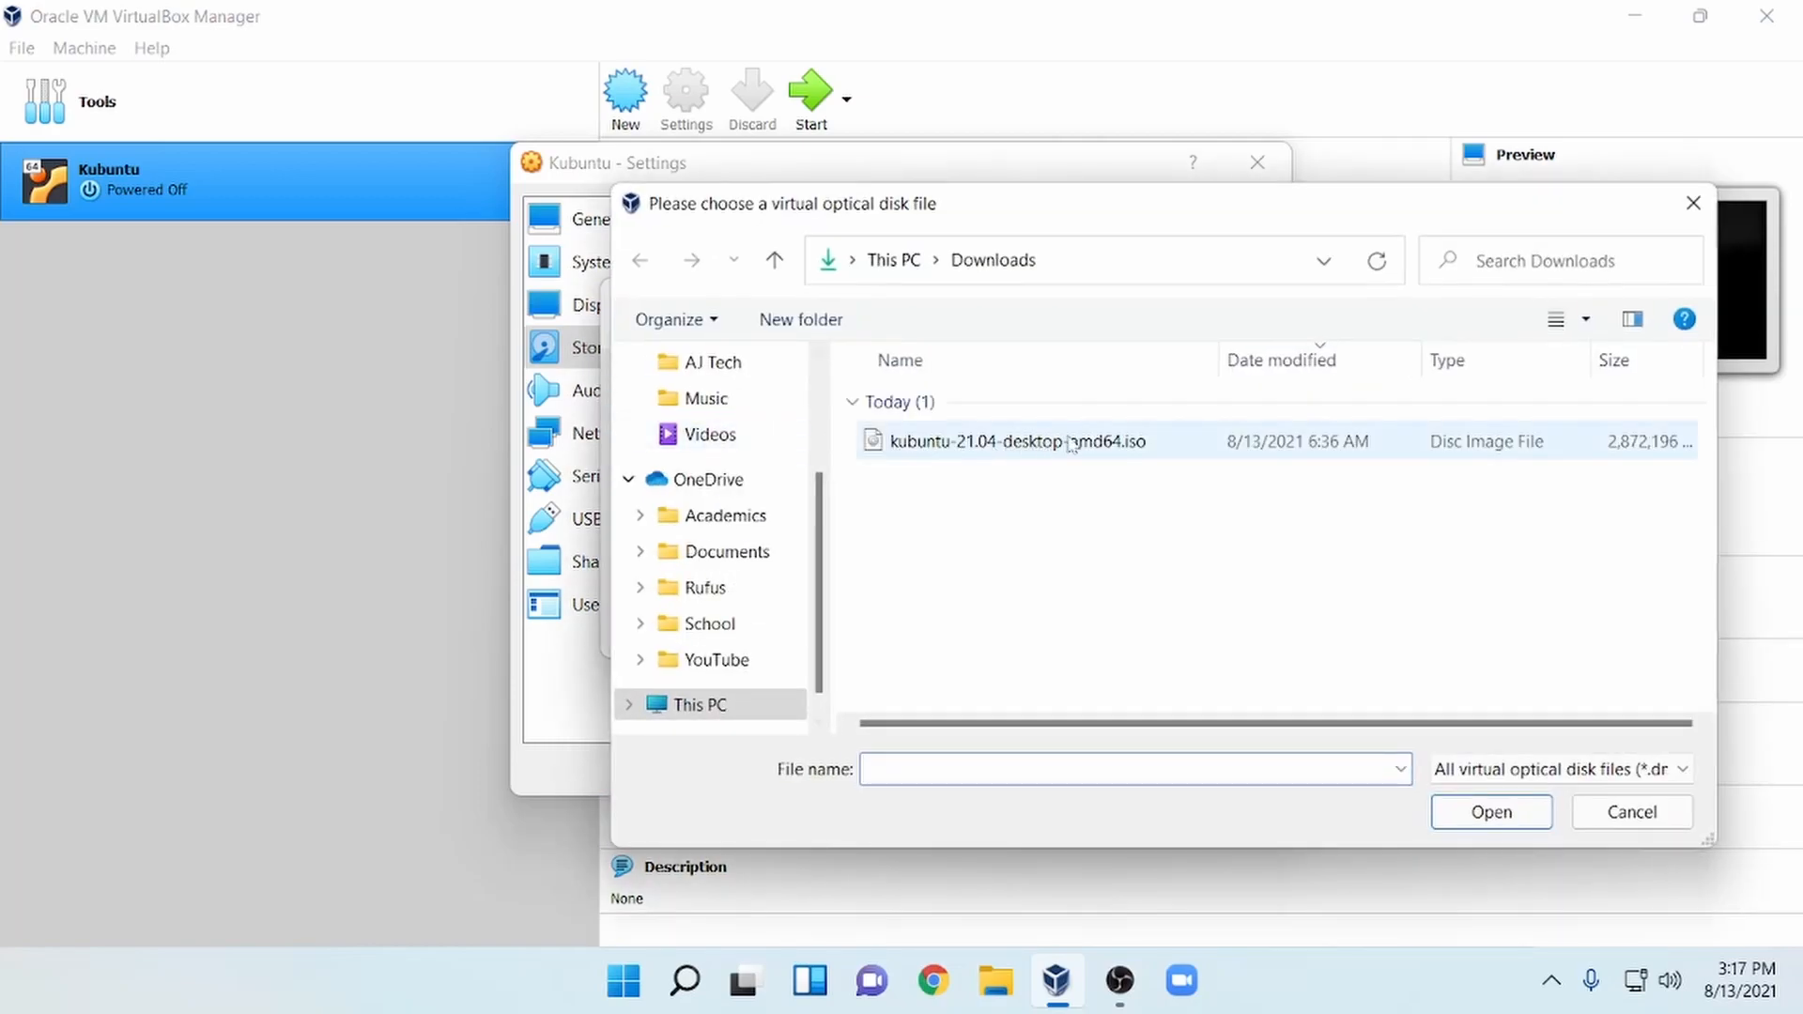
left_click(1181, 443)
left_click(1521, 812)
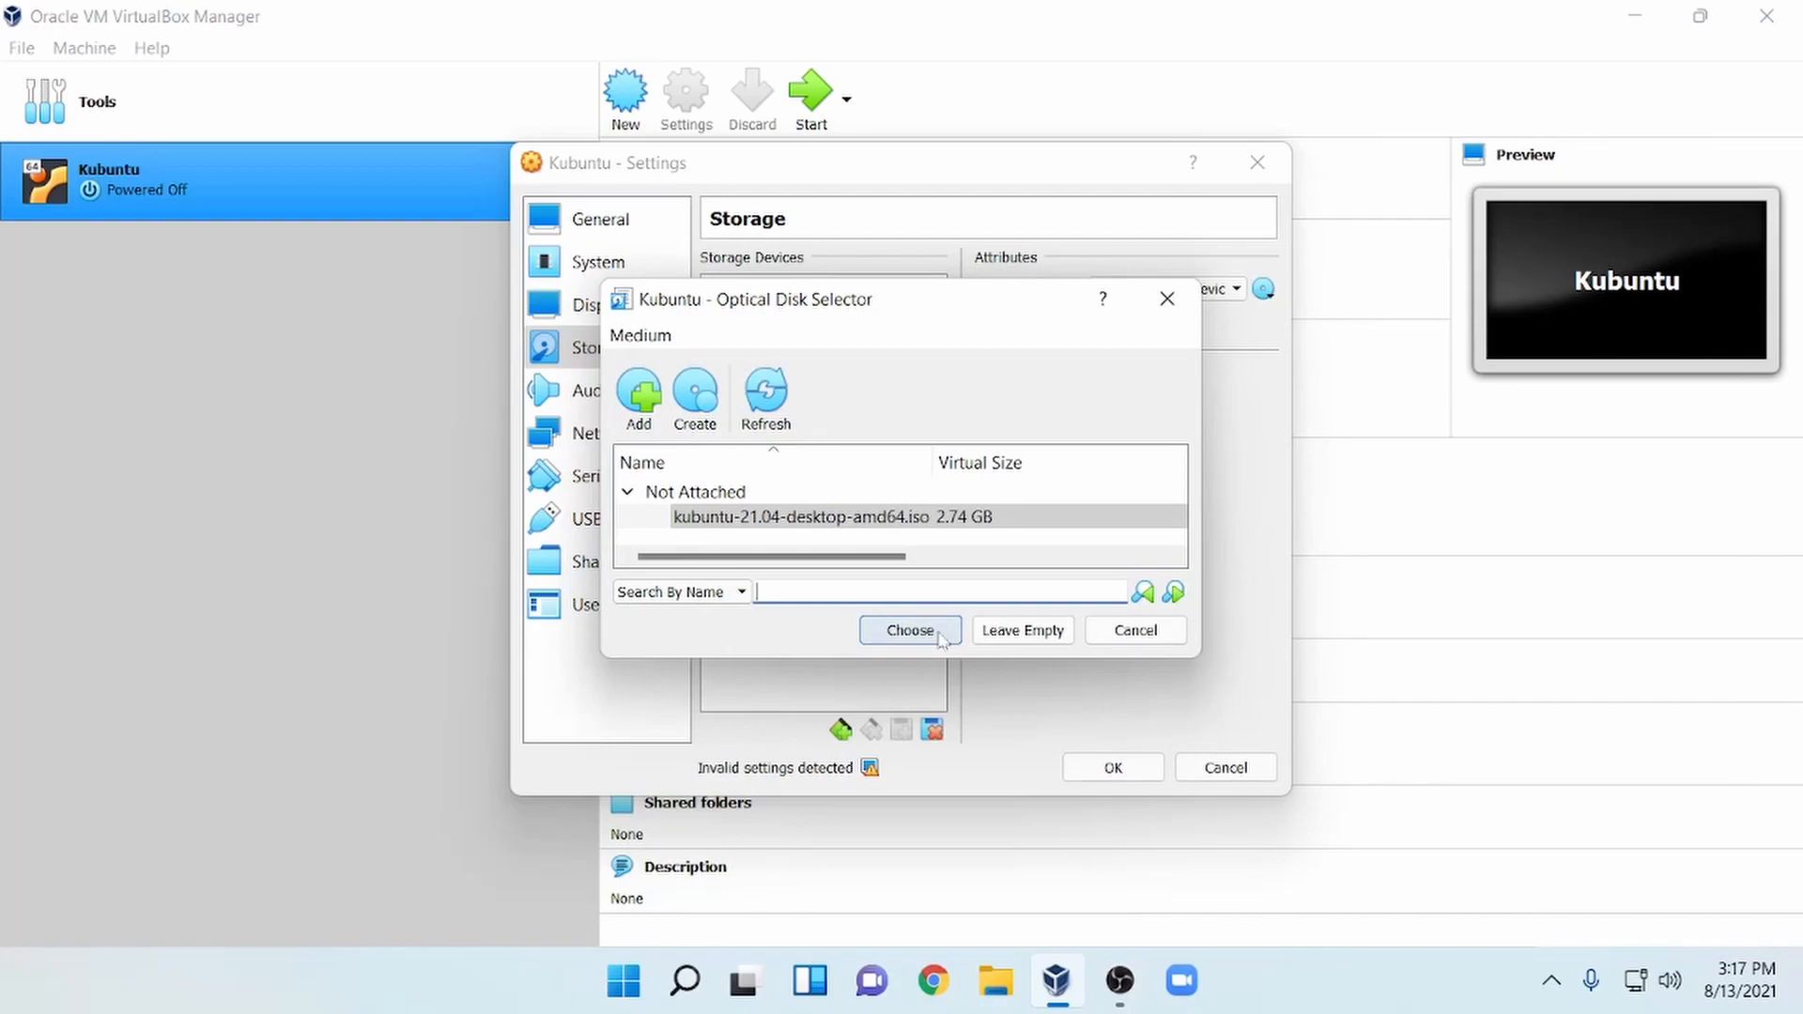
left_click(942, 639)
left_click(1142, 776)
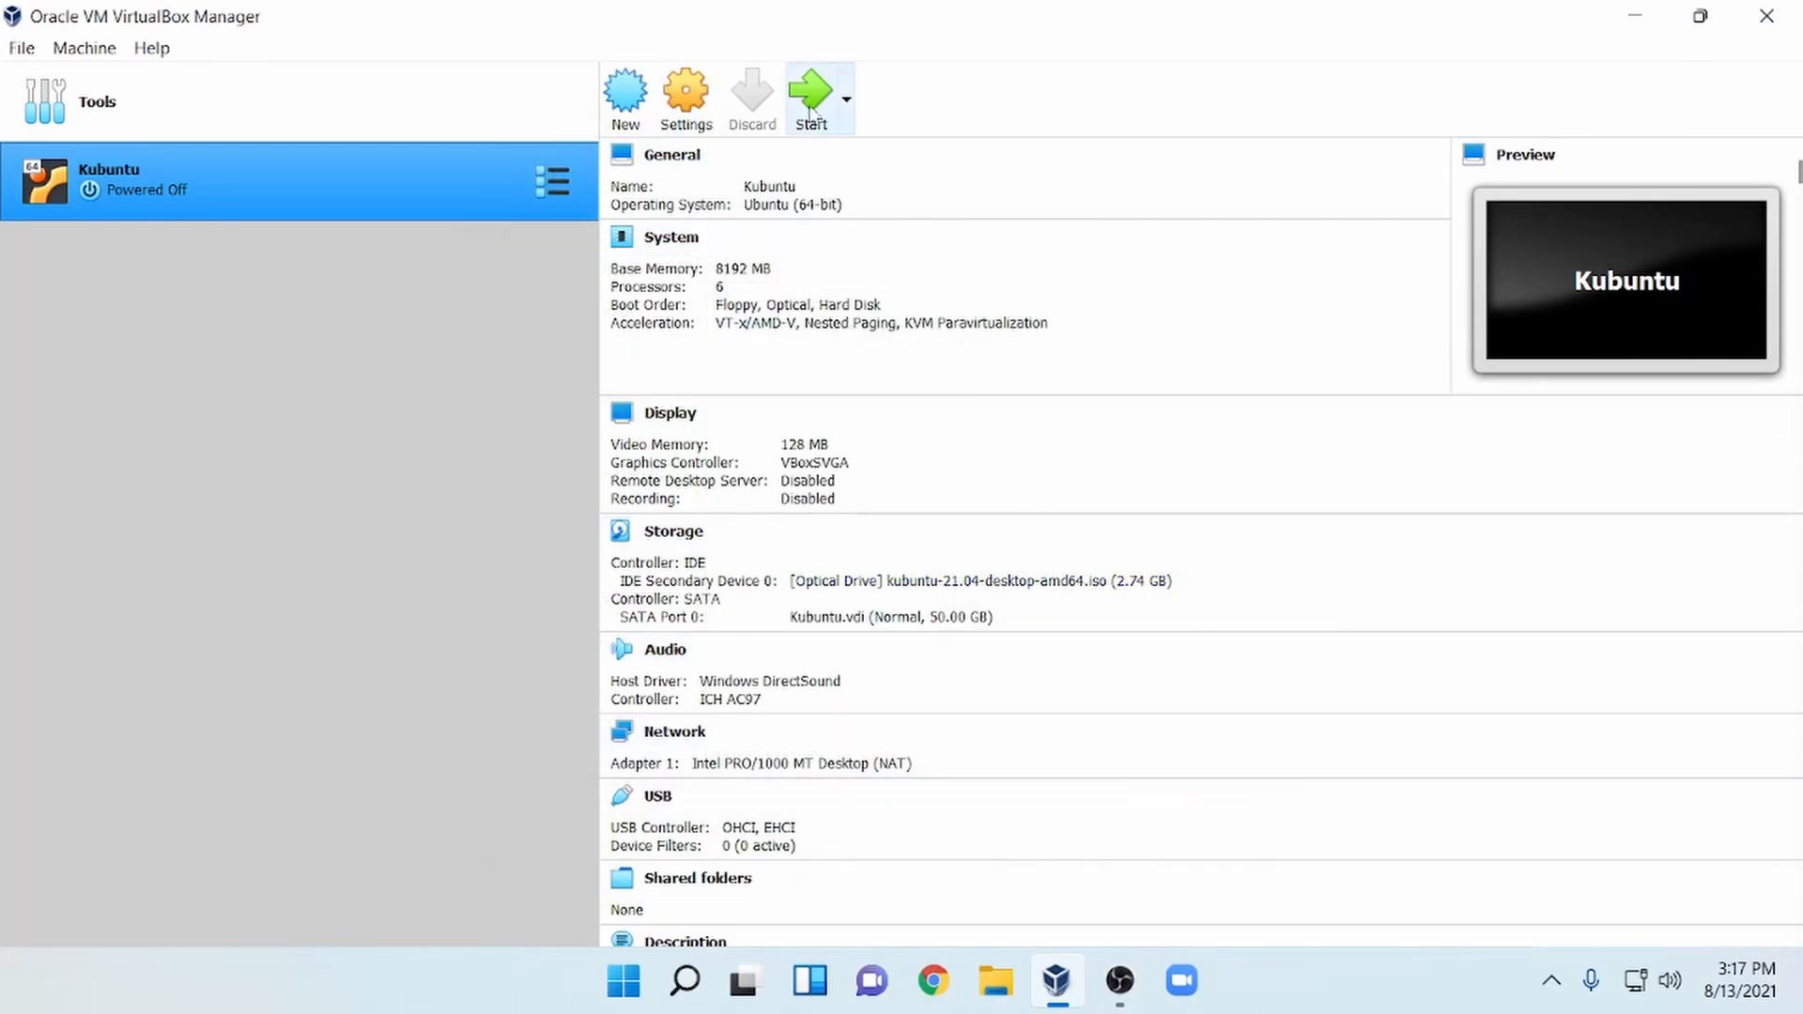
Step: Start the Kubuntu virtual machine, switch it to full-screen mode and dismiss the keyboard capture notice
left_click(810, 105)
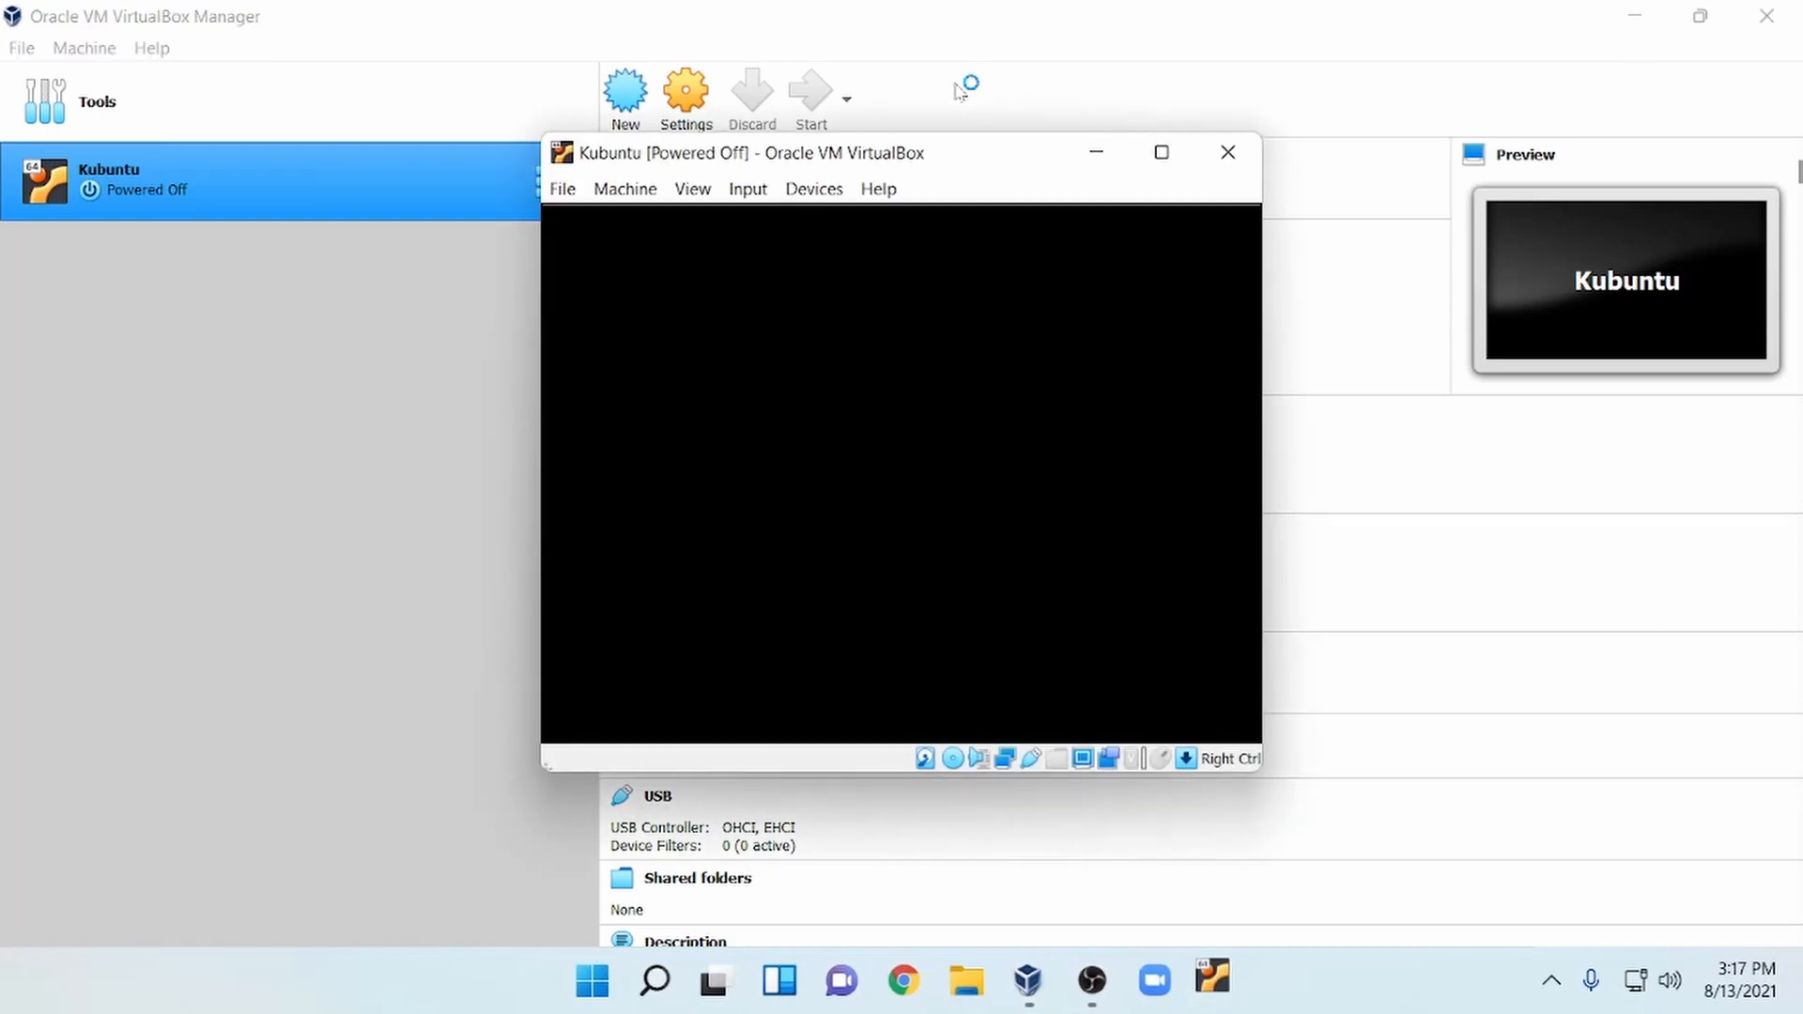
left_click(1170, 157)
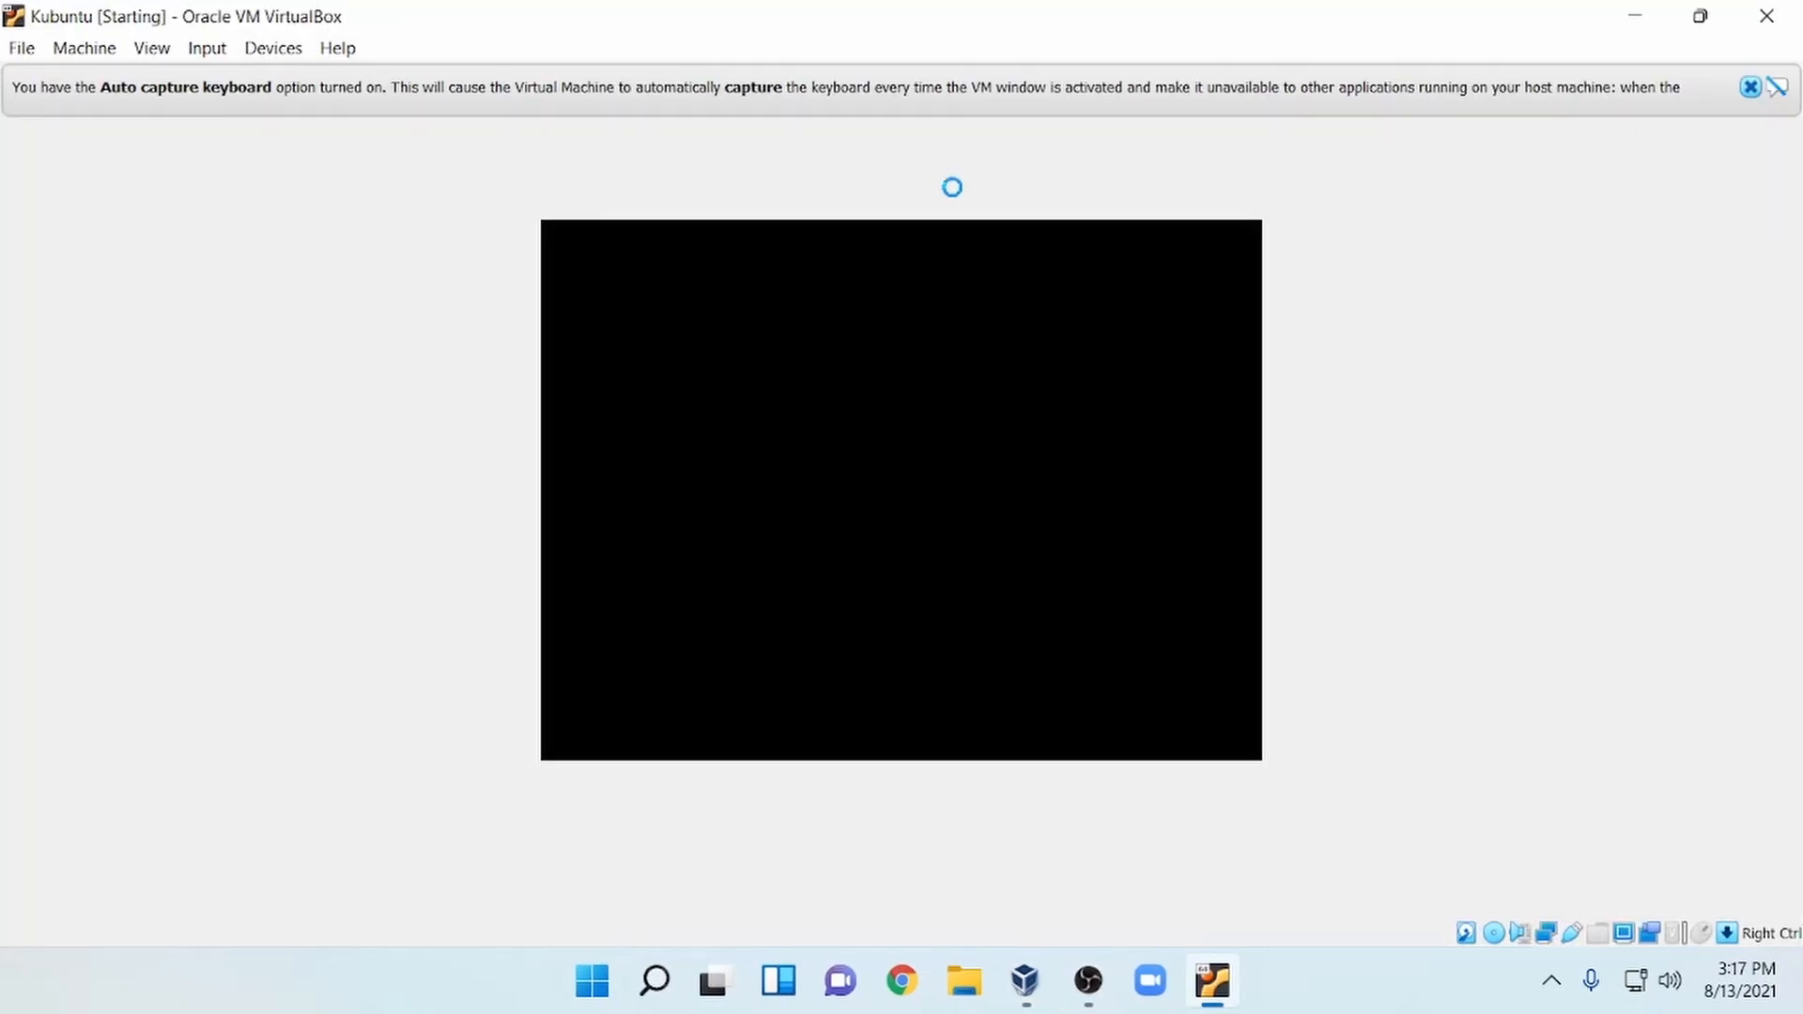
left_click(152, 48)
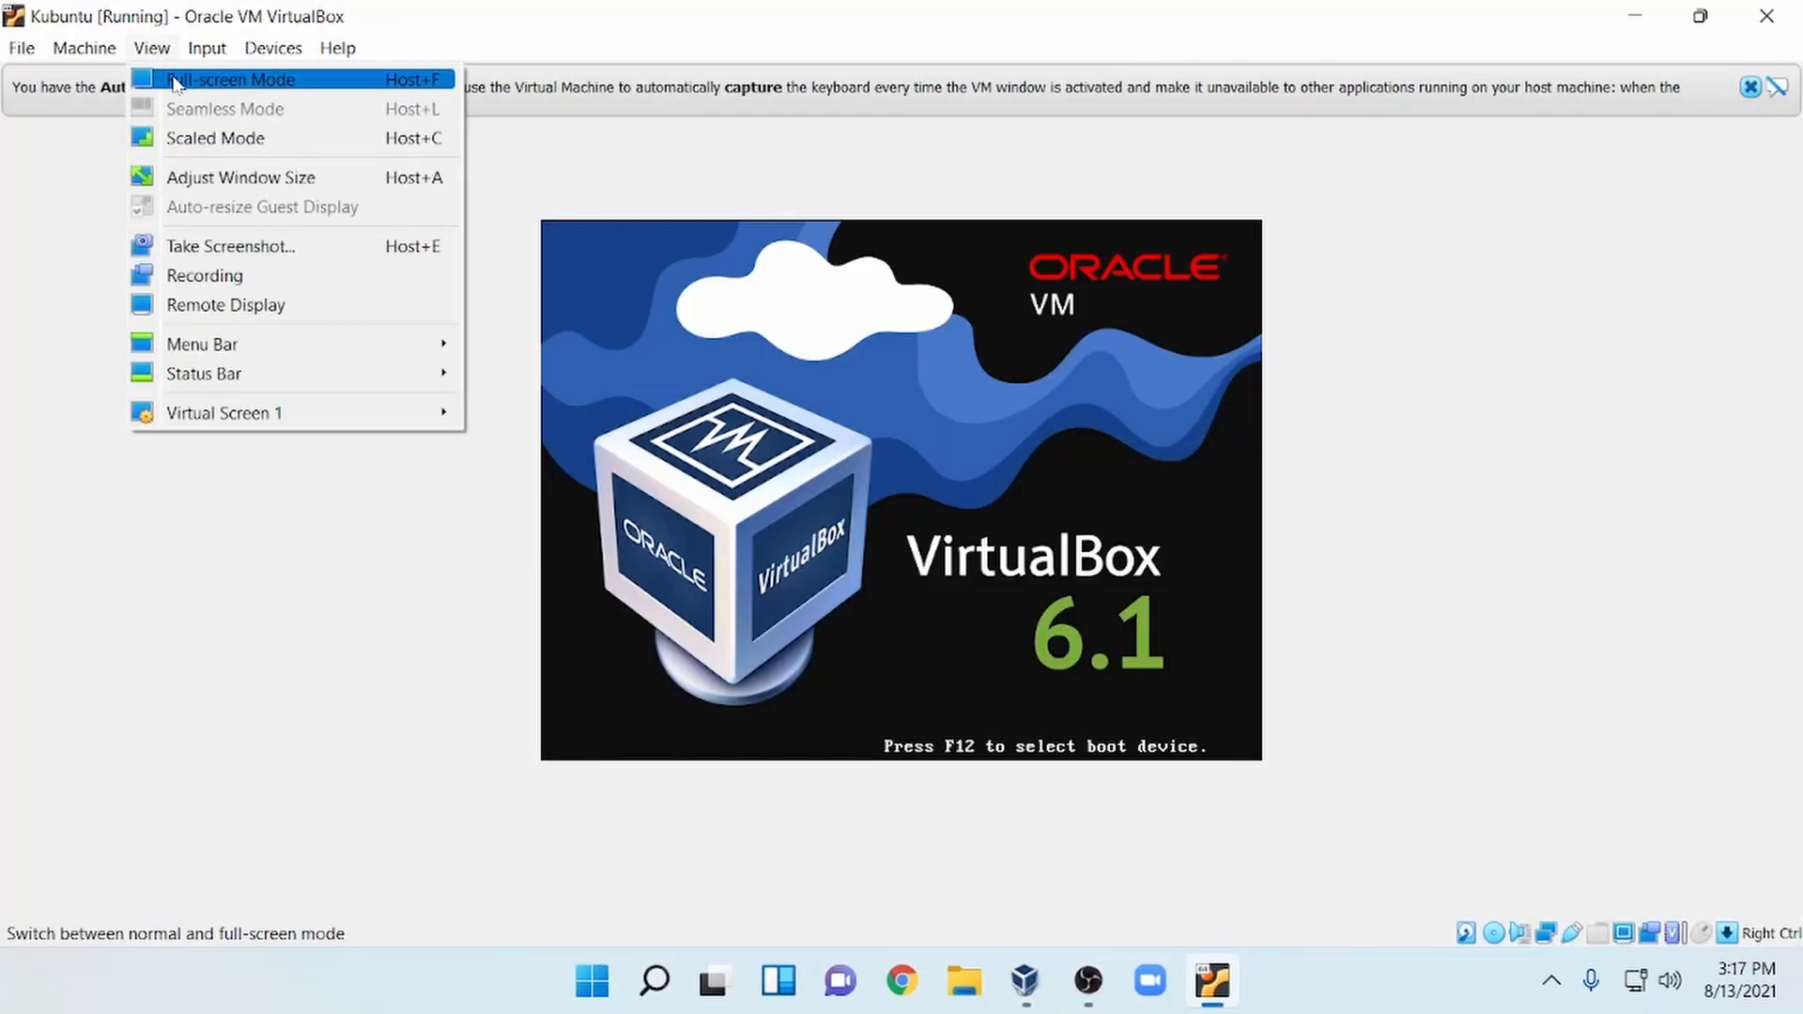
left_click(175, 80)
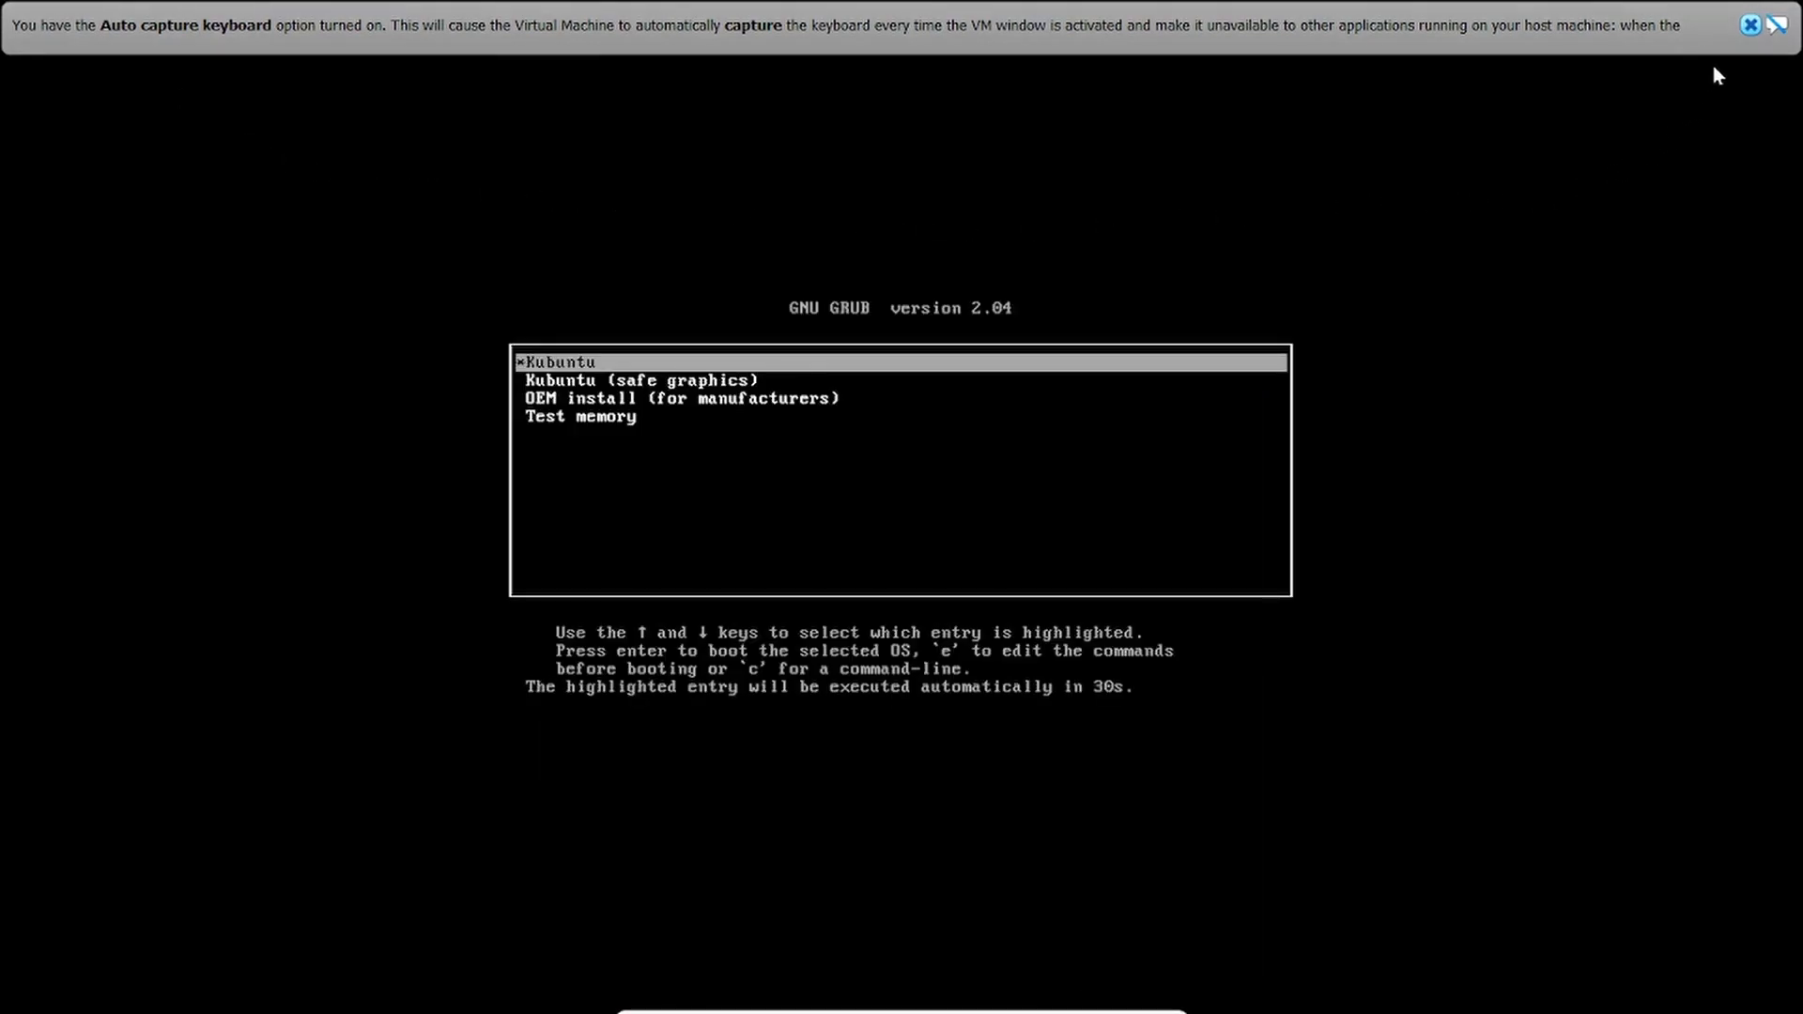
left_click(1751, 24)
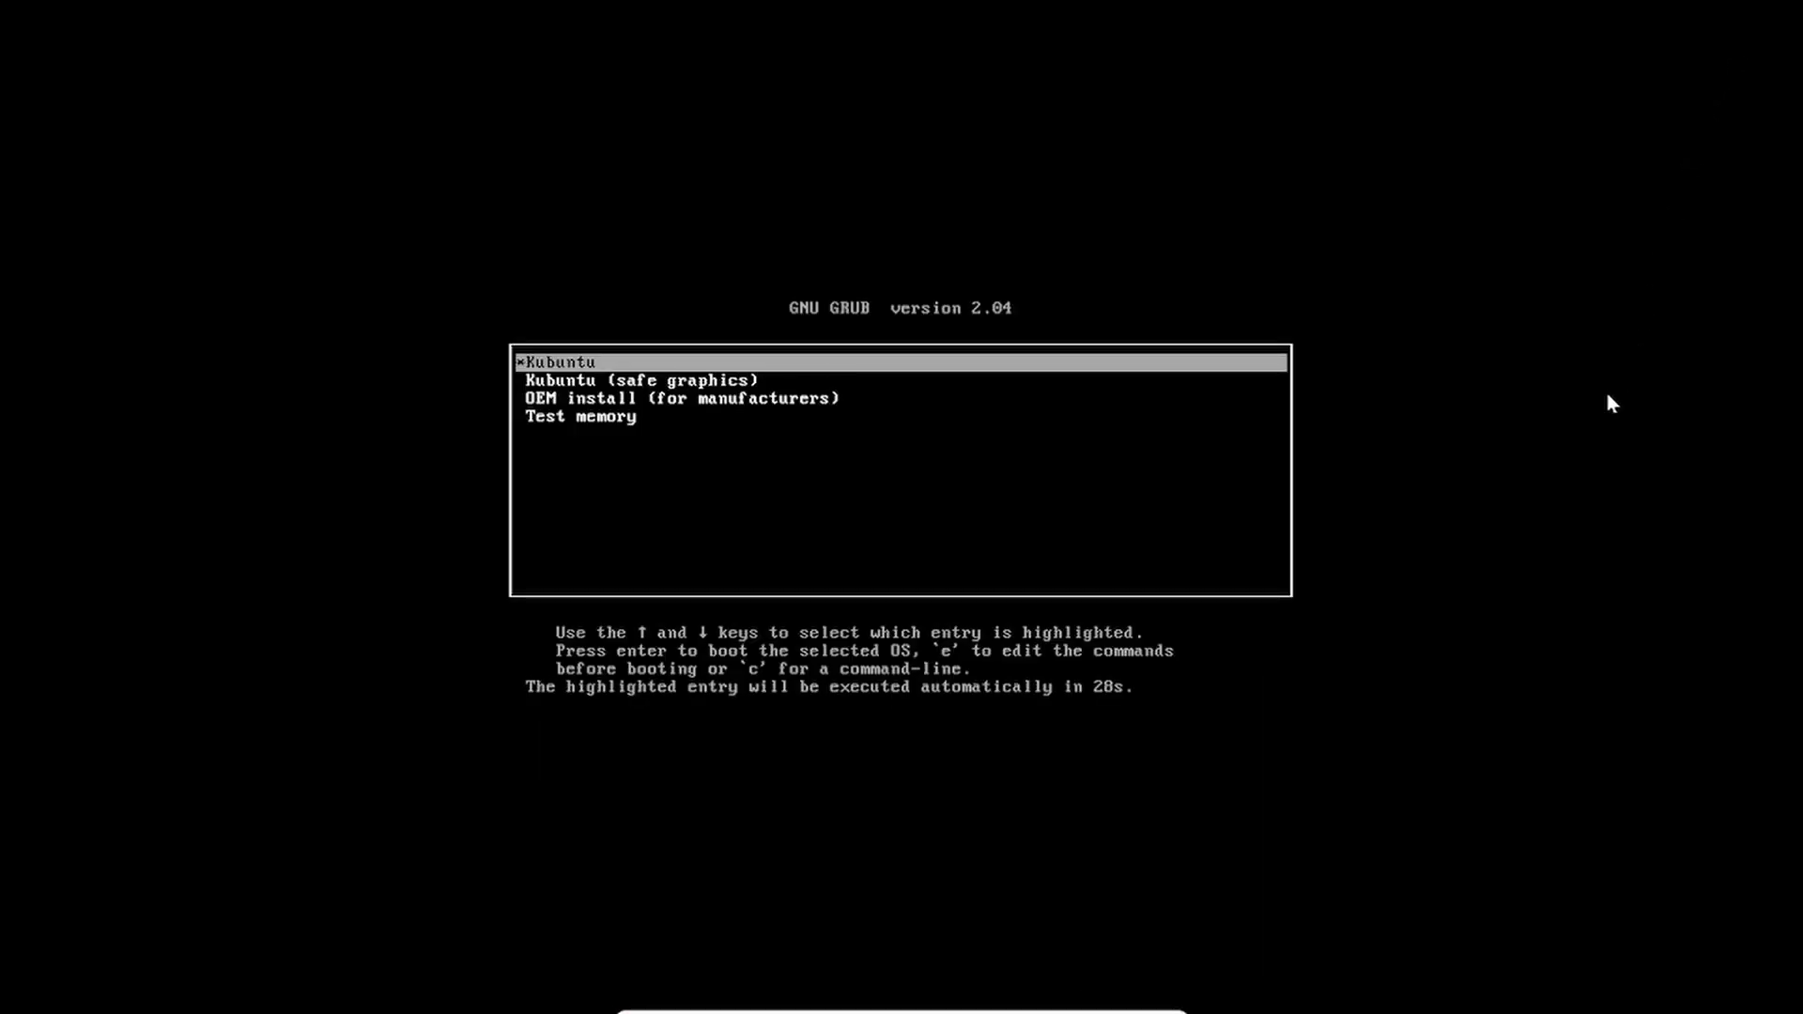
Step: Boot the Kubuntu entry, dismiss the mouse integration notice, and choose to install Kubuntu in English
key("Return")
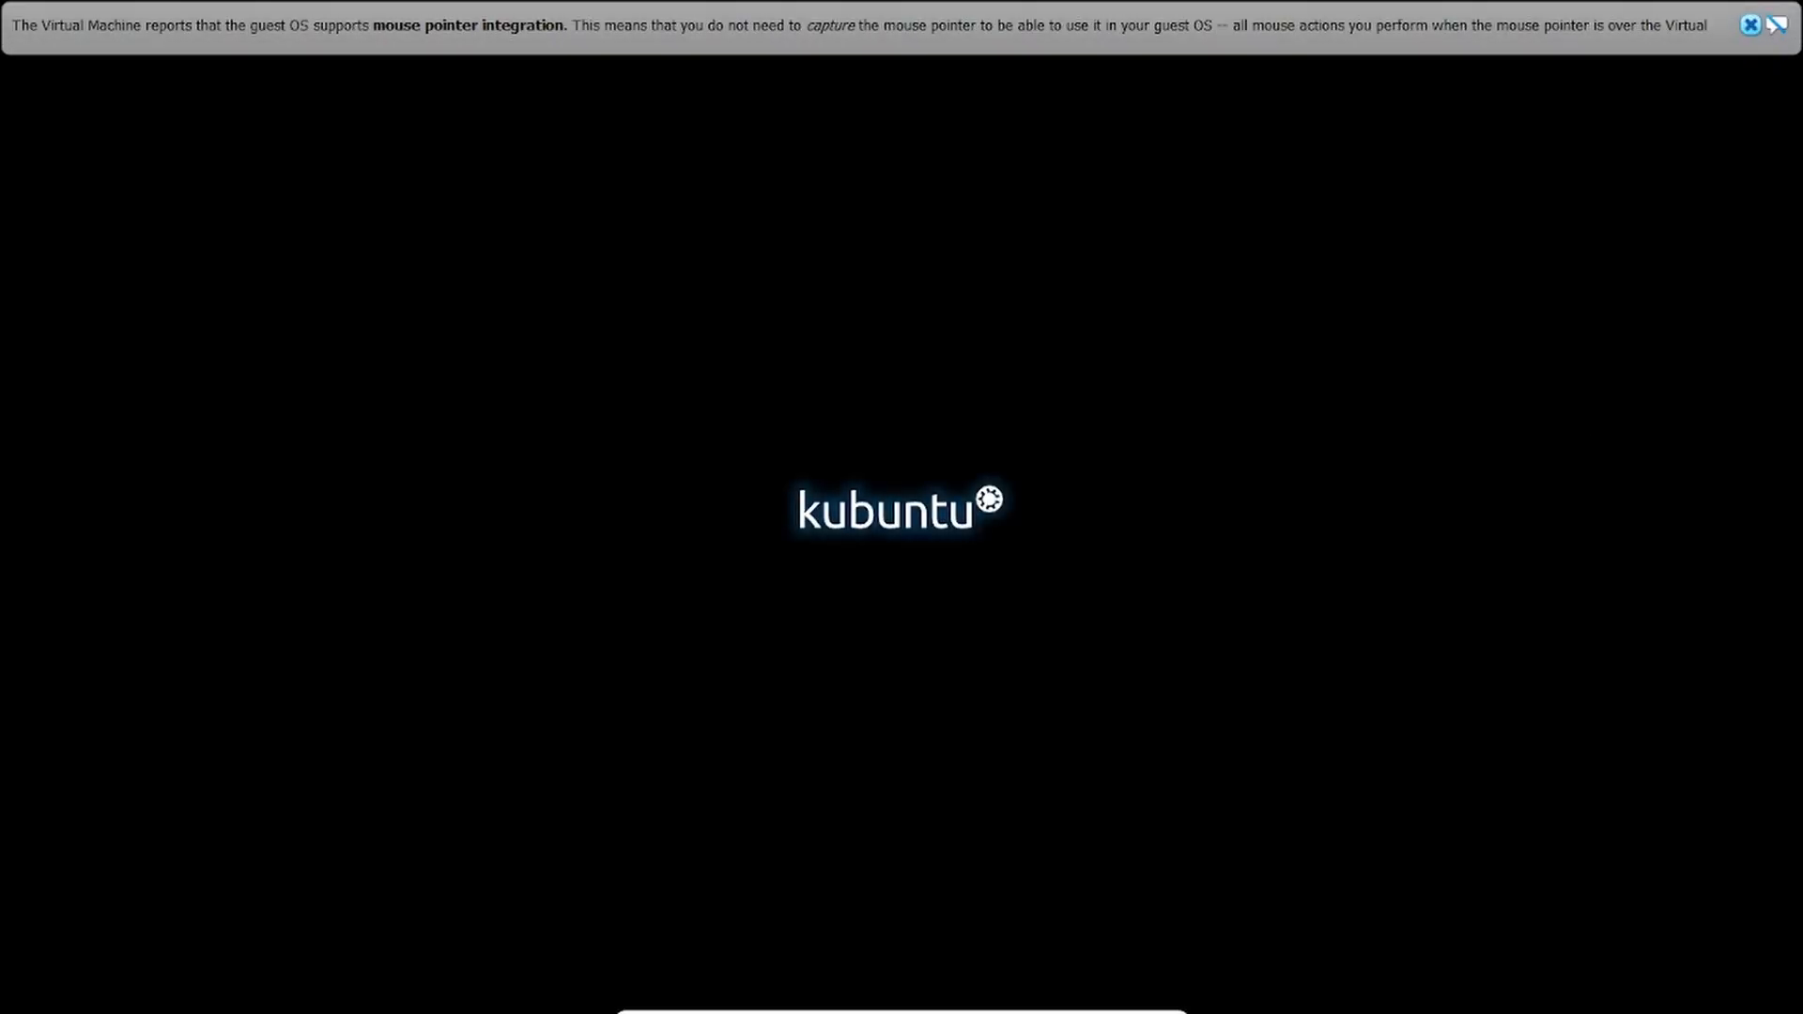
left_click(1751, 25)
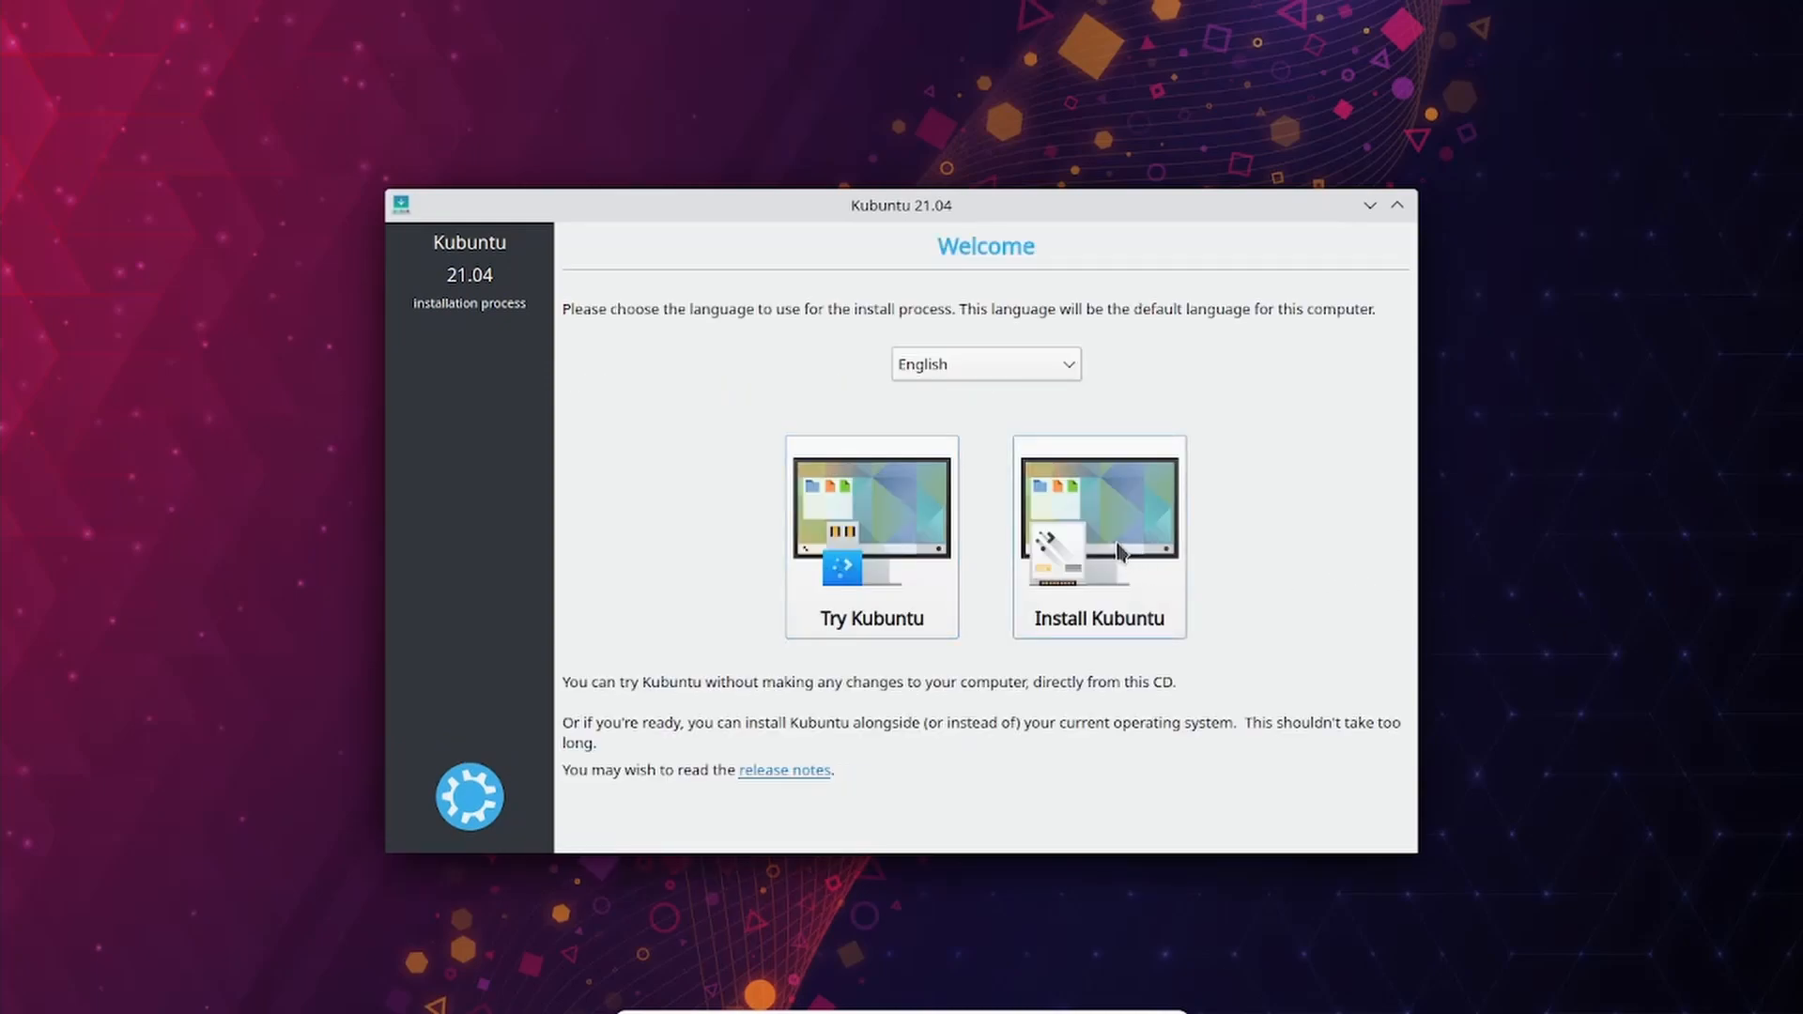
left_click(1118, 542)
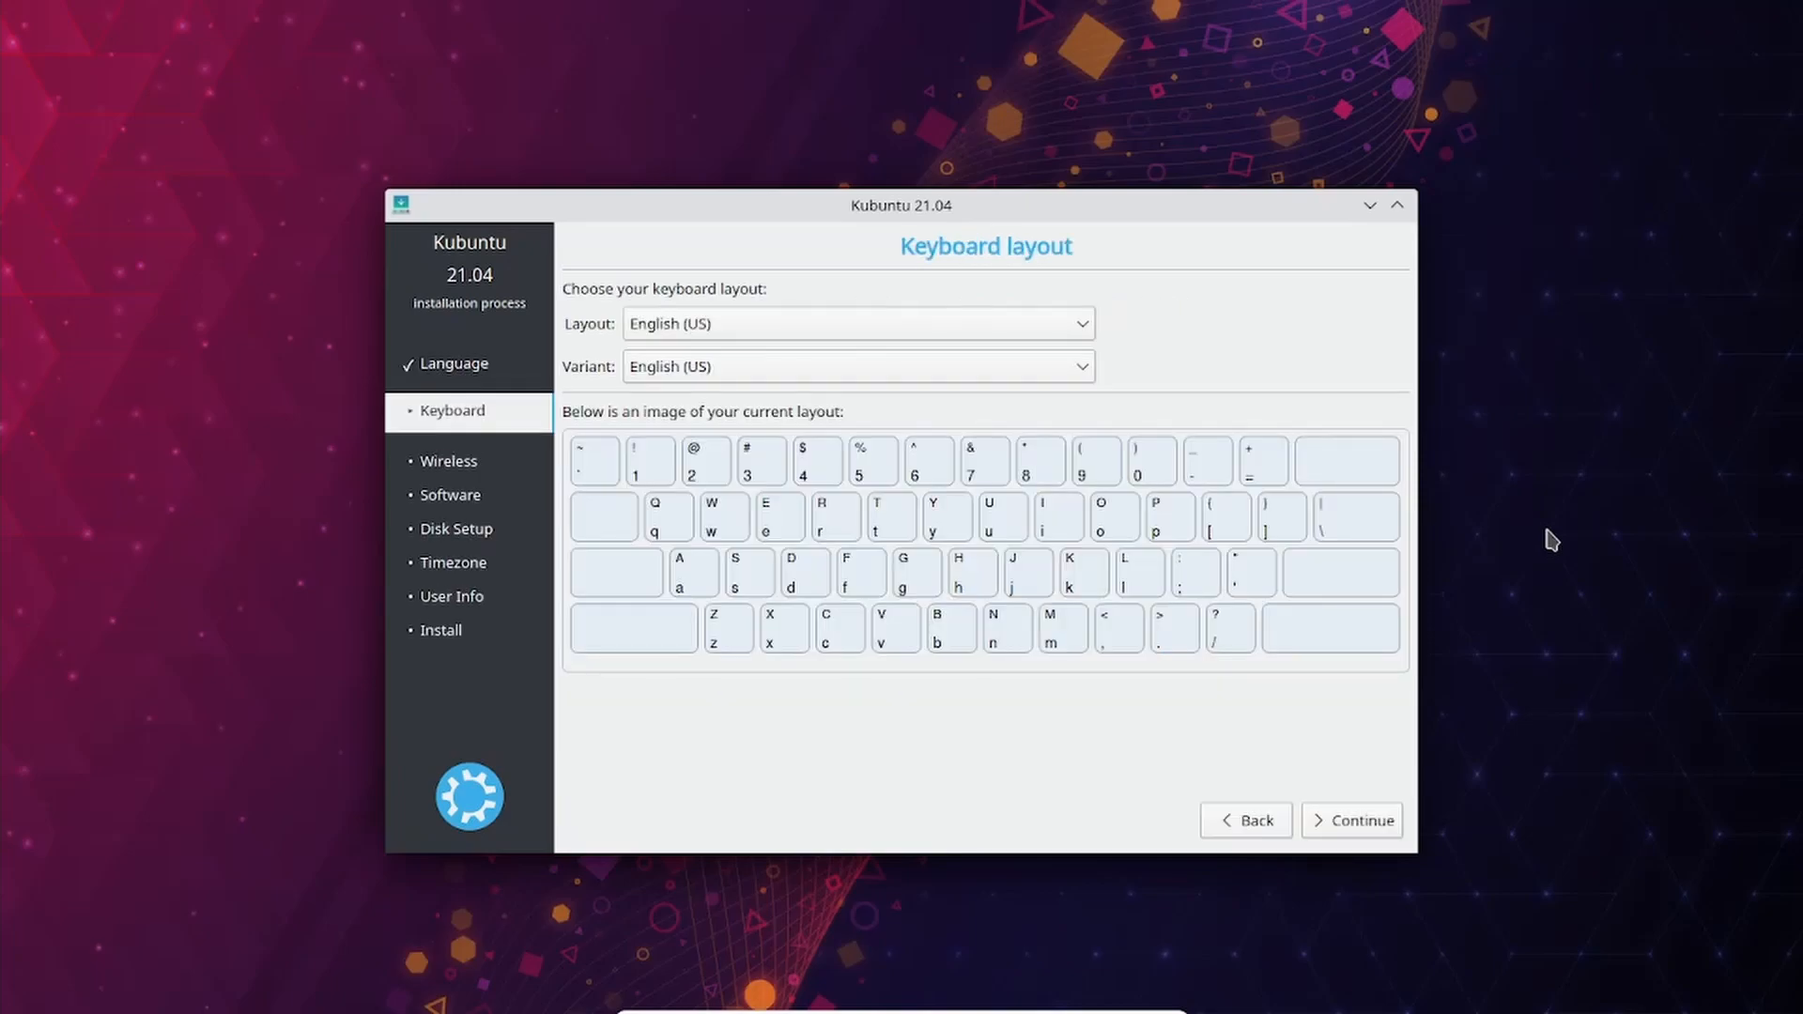
Step: Accept the English (US) keyboard layout and include third-party software with the normal installation
left_click(1377, 827)
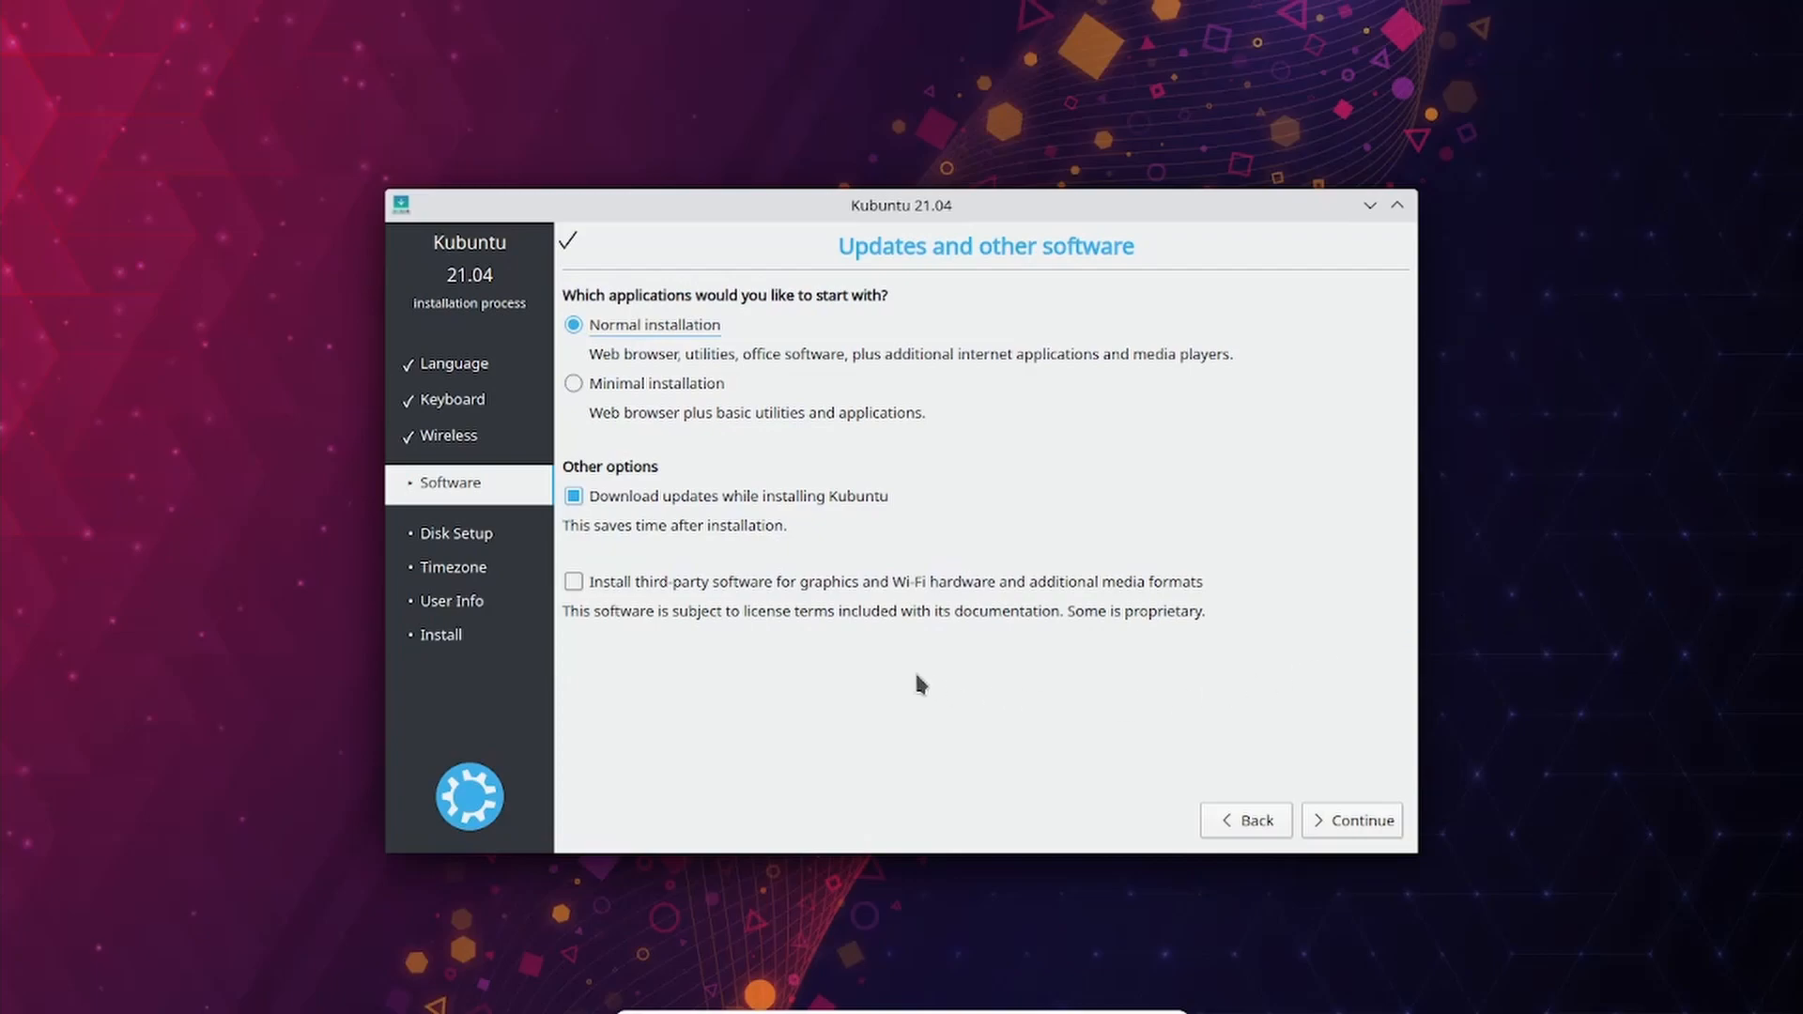
left_click(573, 585)
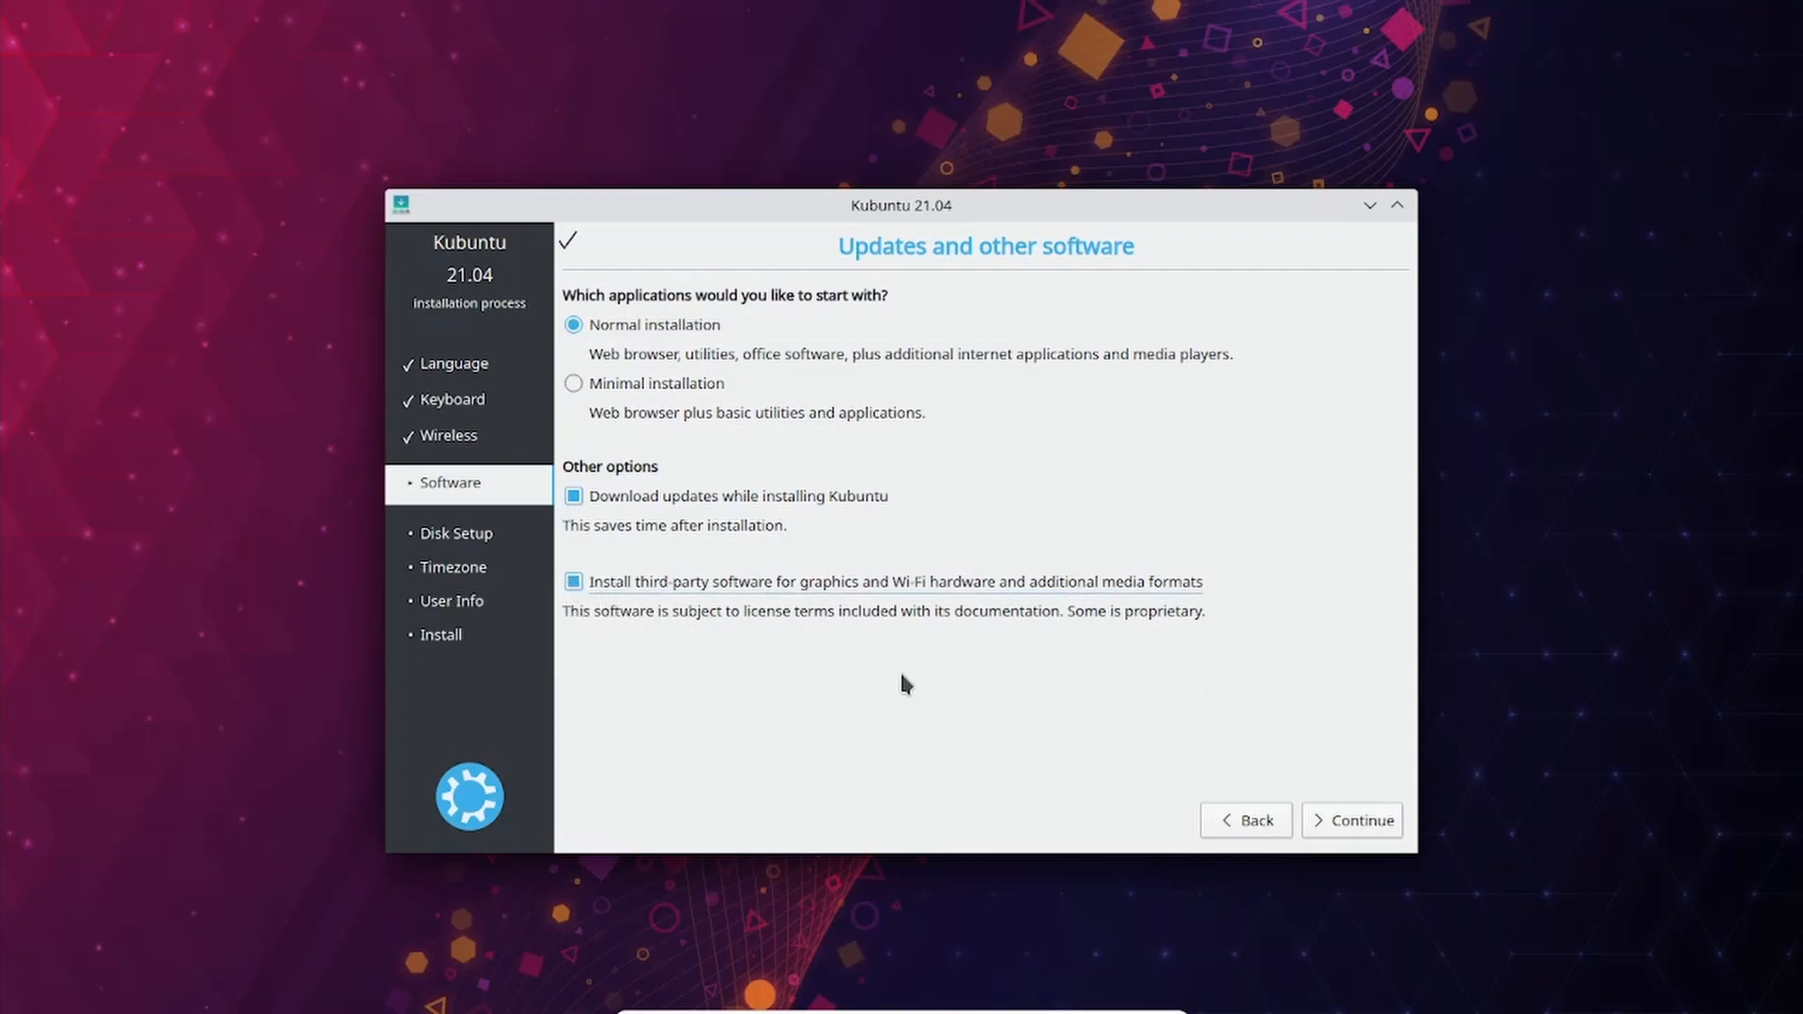
left_click(1382, 830)
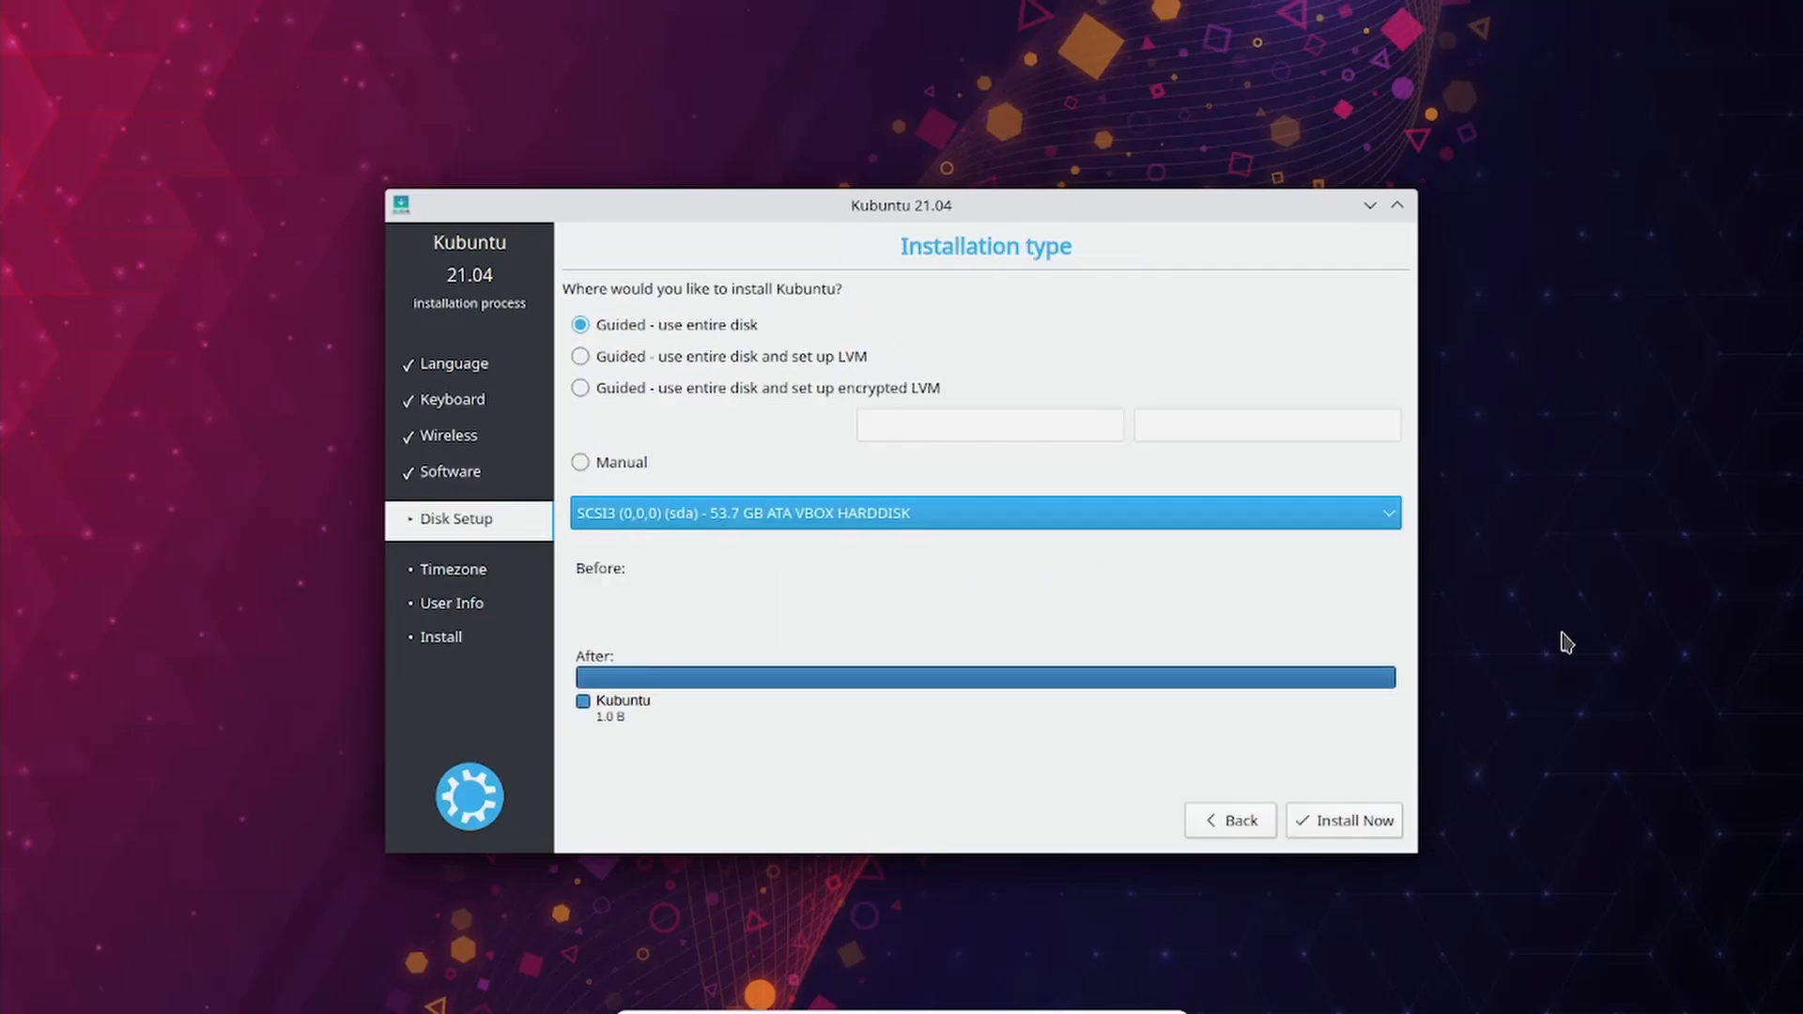
Step: Confirm the guided entire-disk installation on the 53.7 GB VBOX HARDDISK and accept the India region with India Time
left_click(1379, 825)
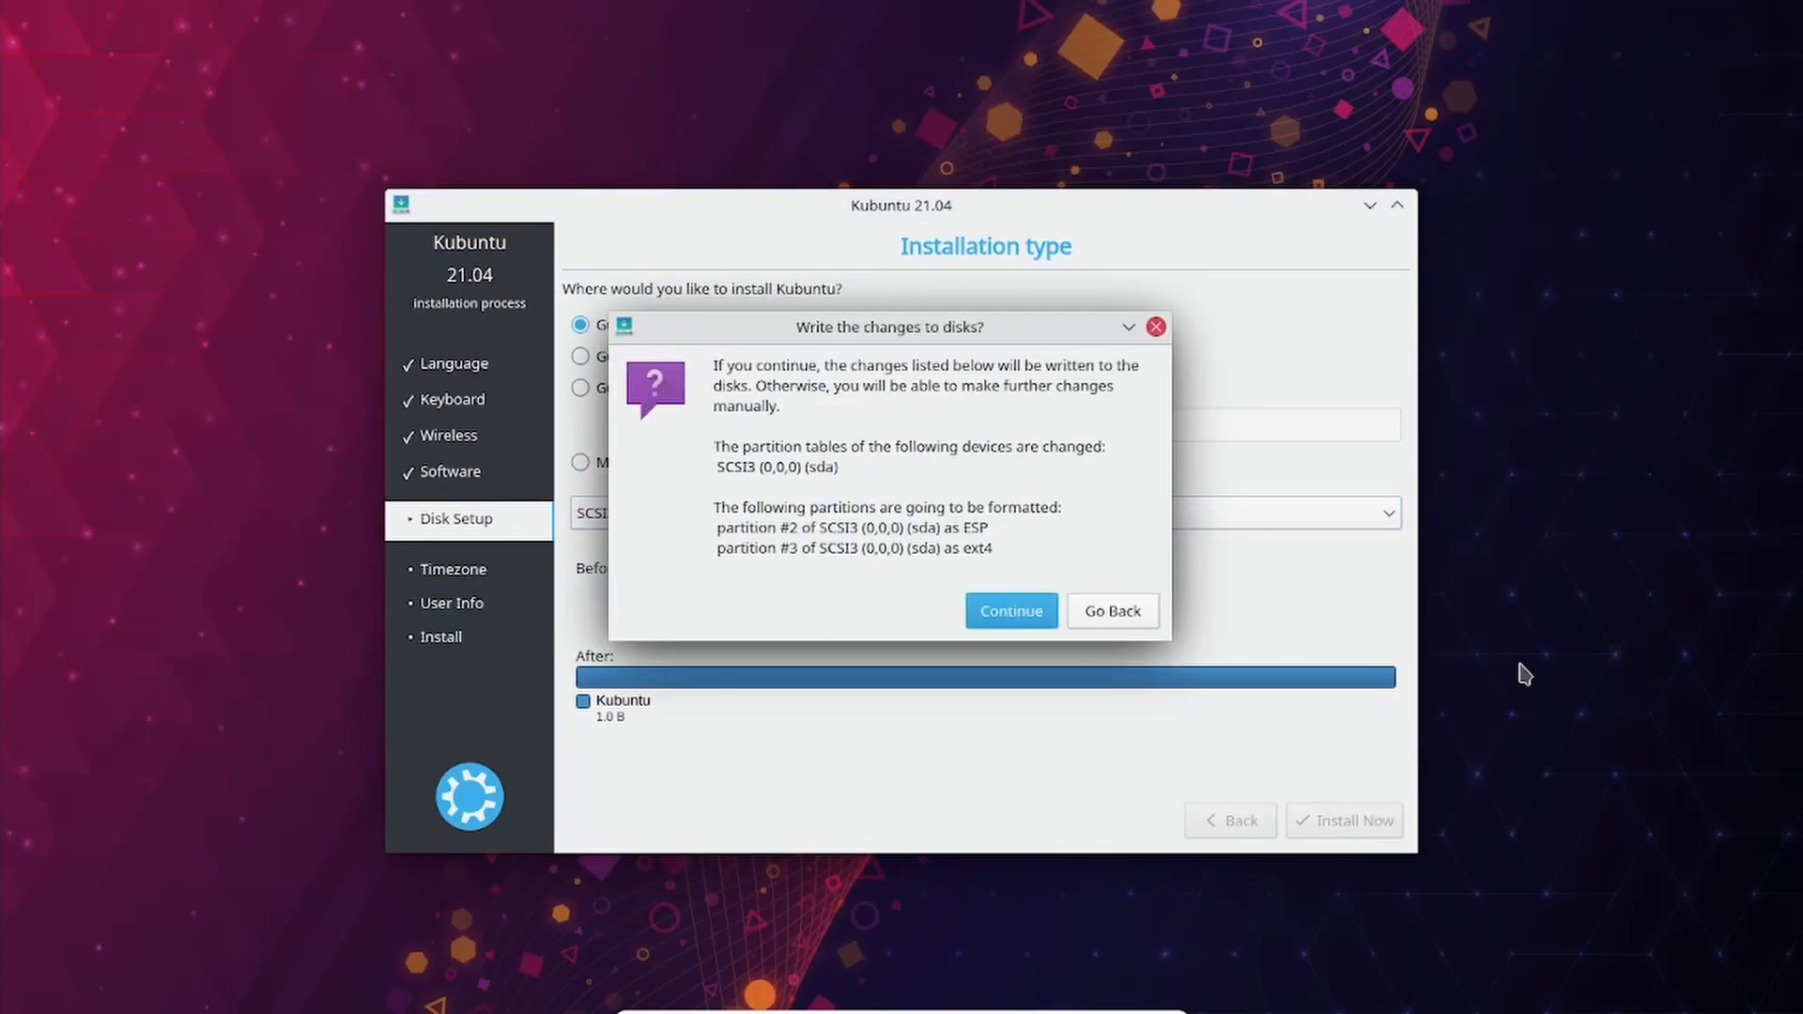
left_click(1039, 617)
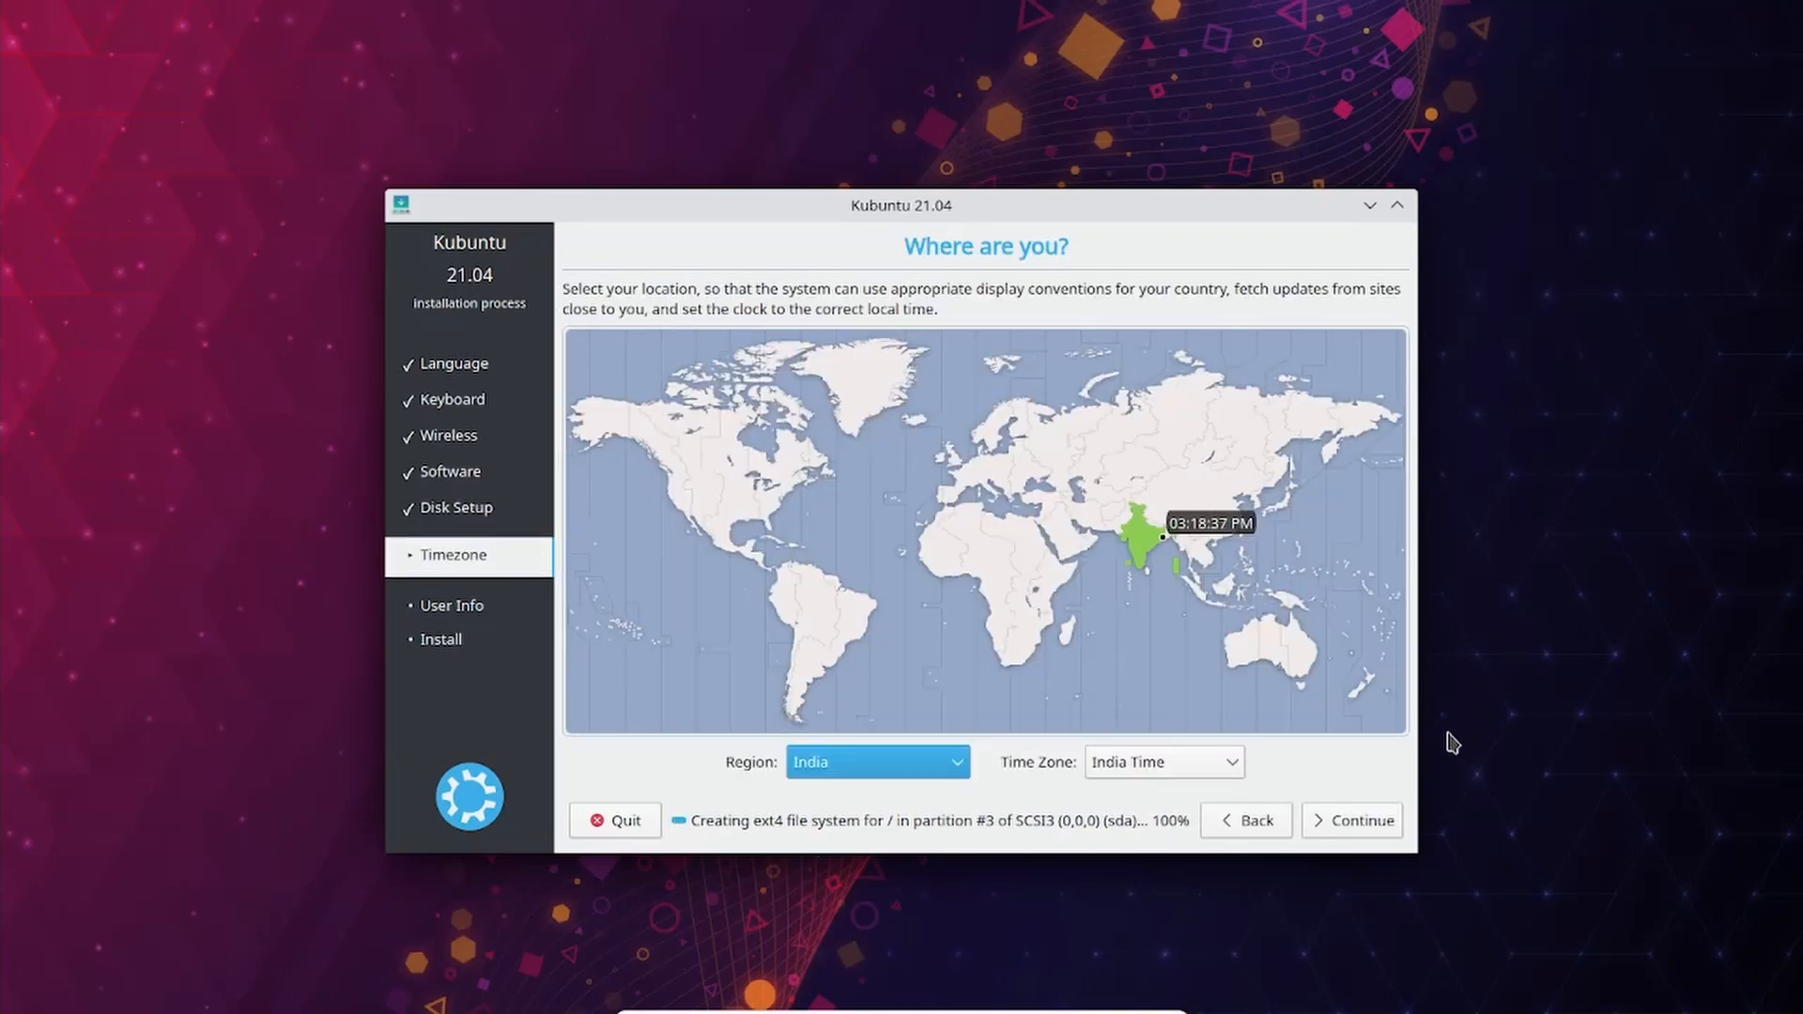
left_click(1387, 824)
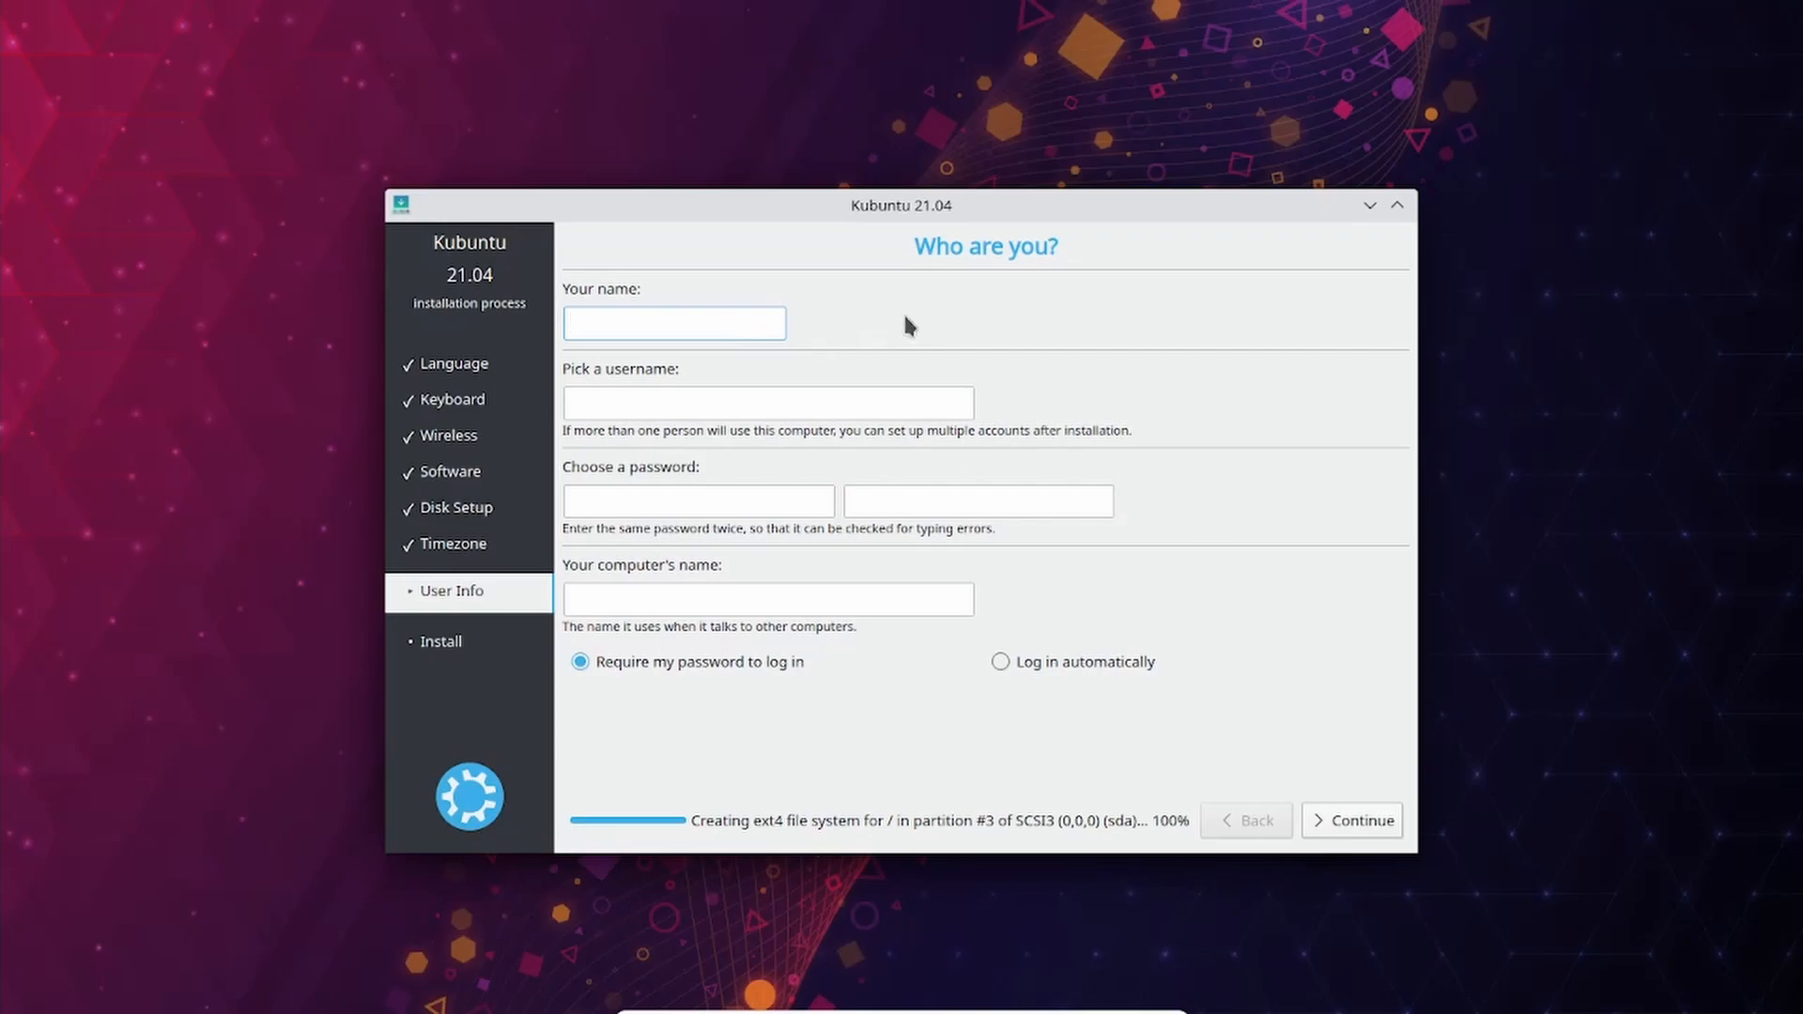
Step: Enter AJ Tech as the name for the new account and set the username to ajtech
type("Aj Tech")
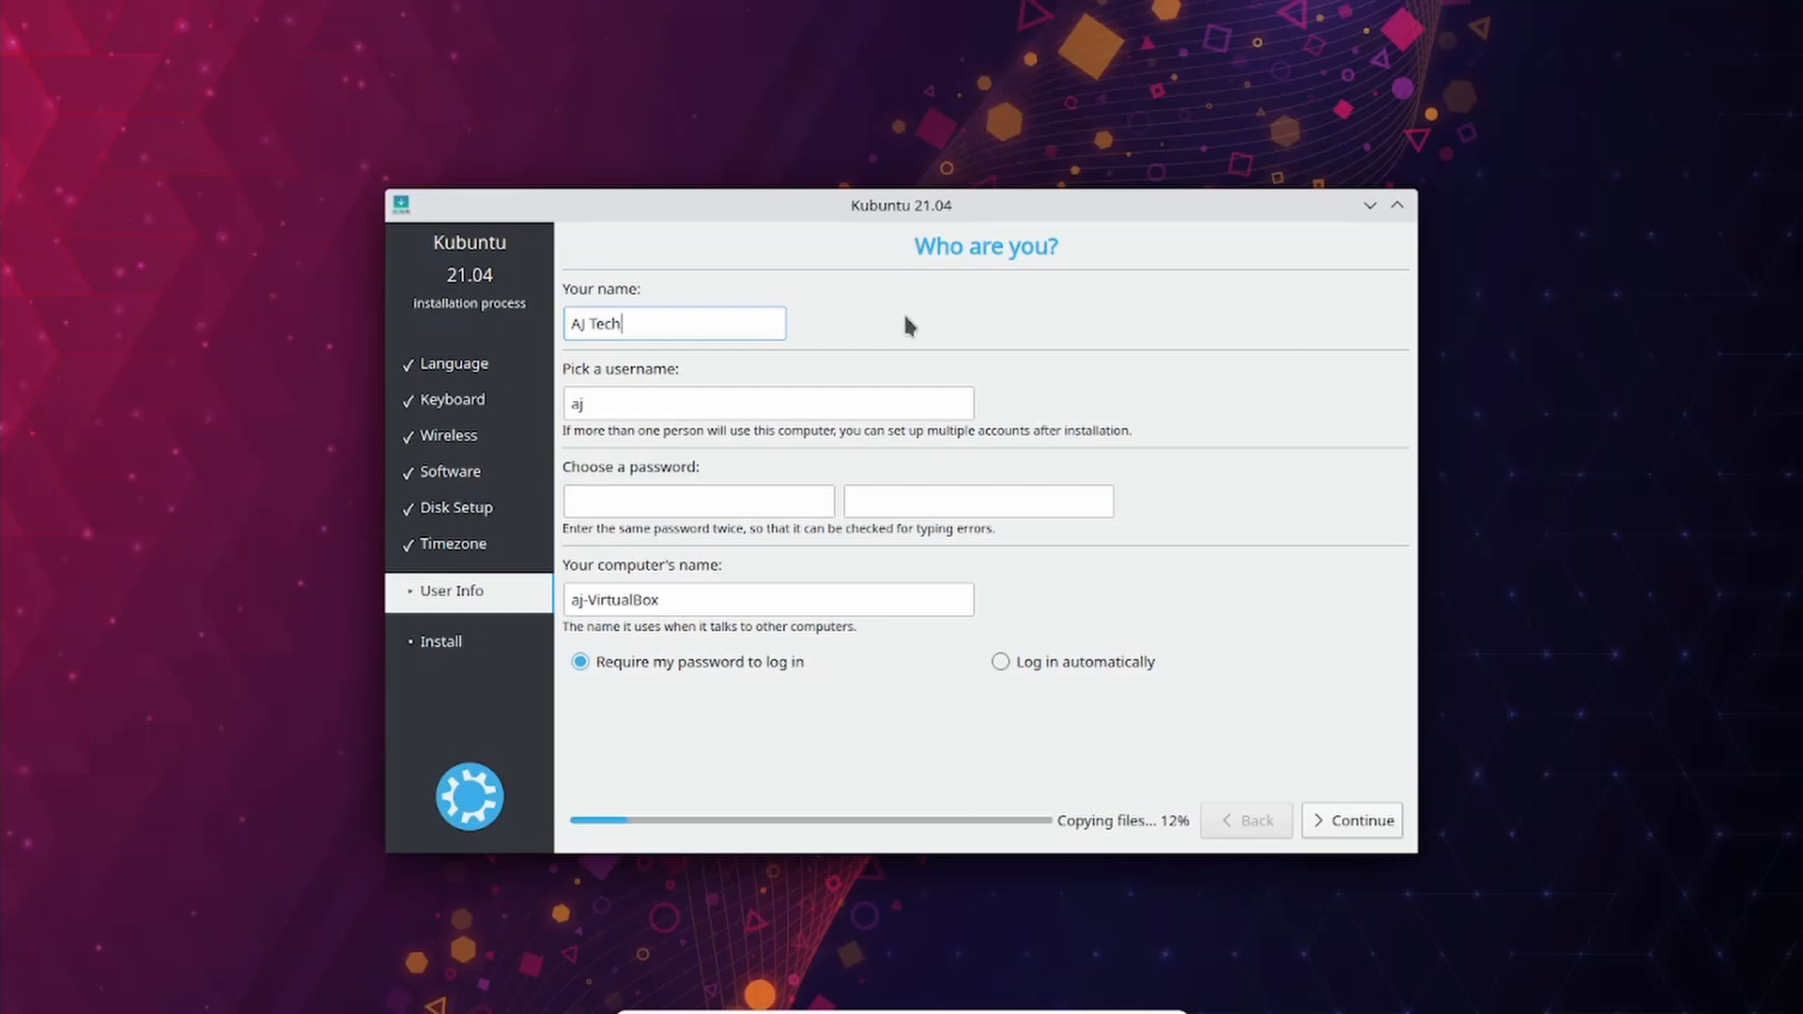
left_click(860, 403)
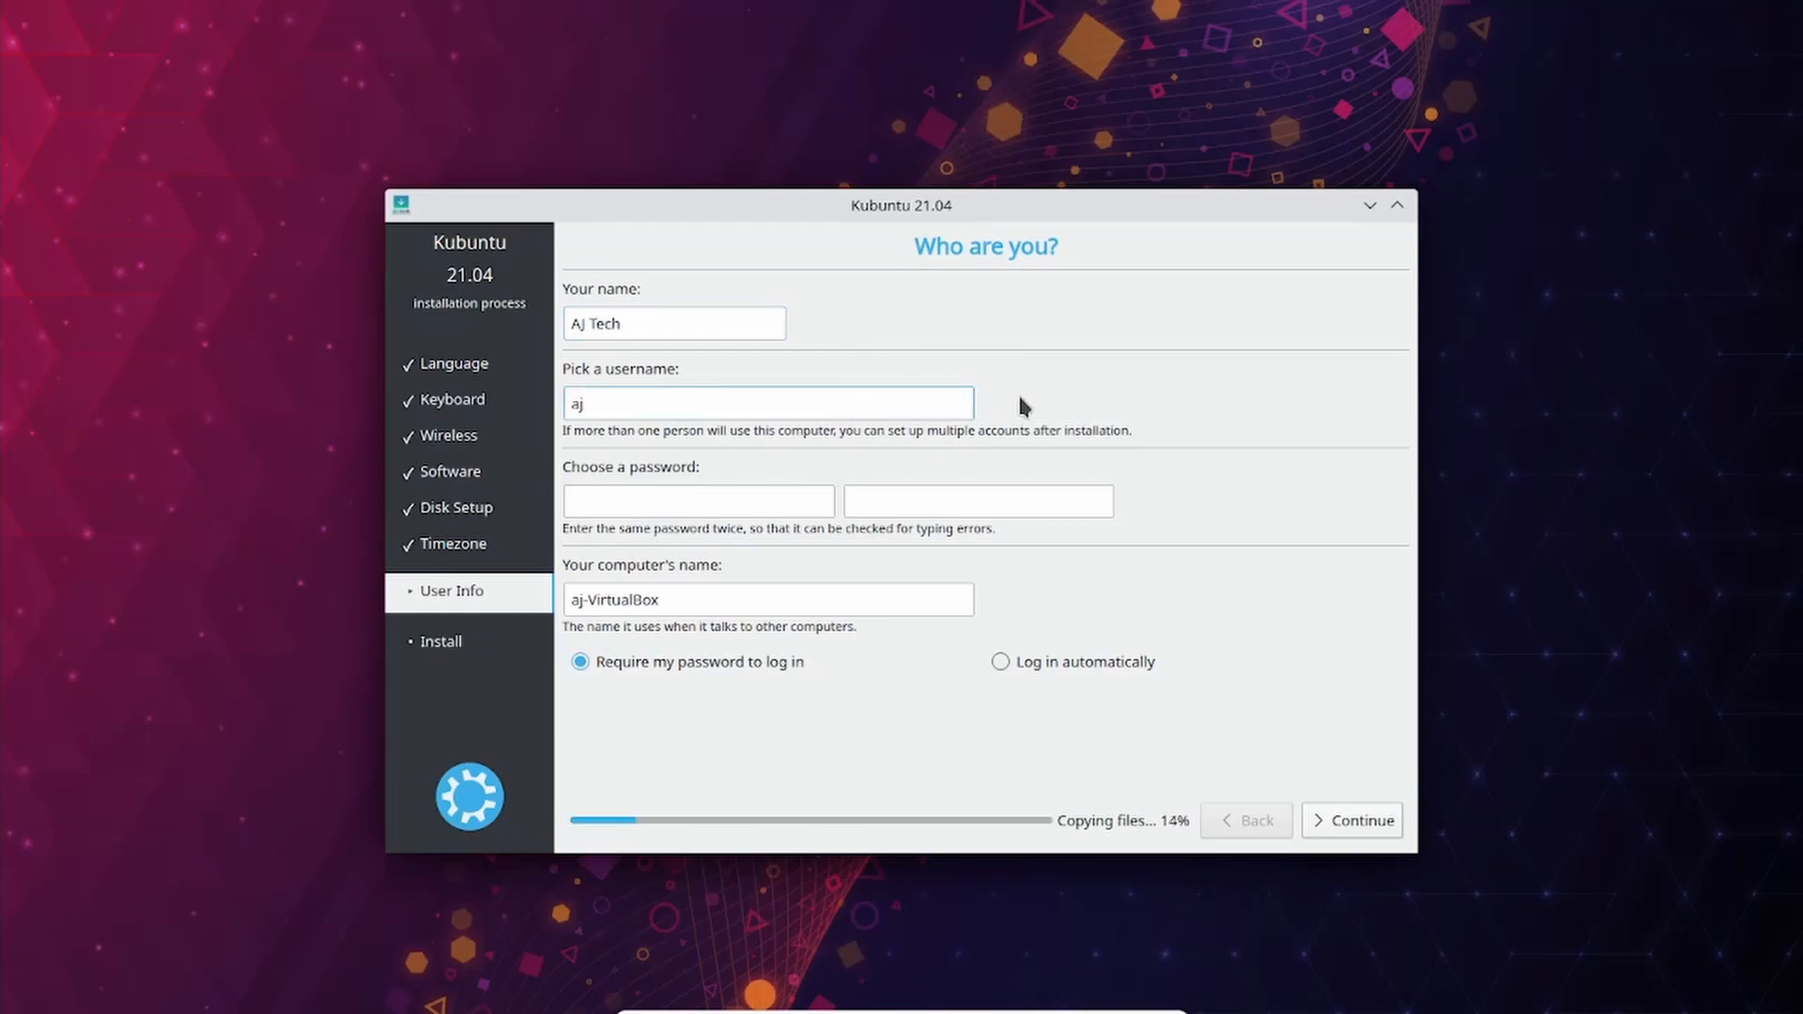
type("tech")
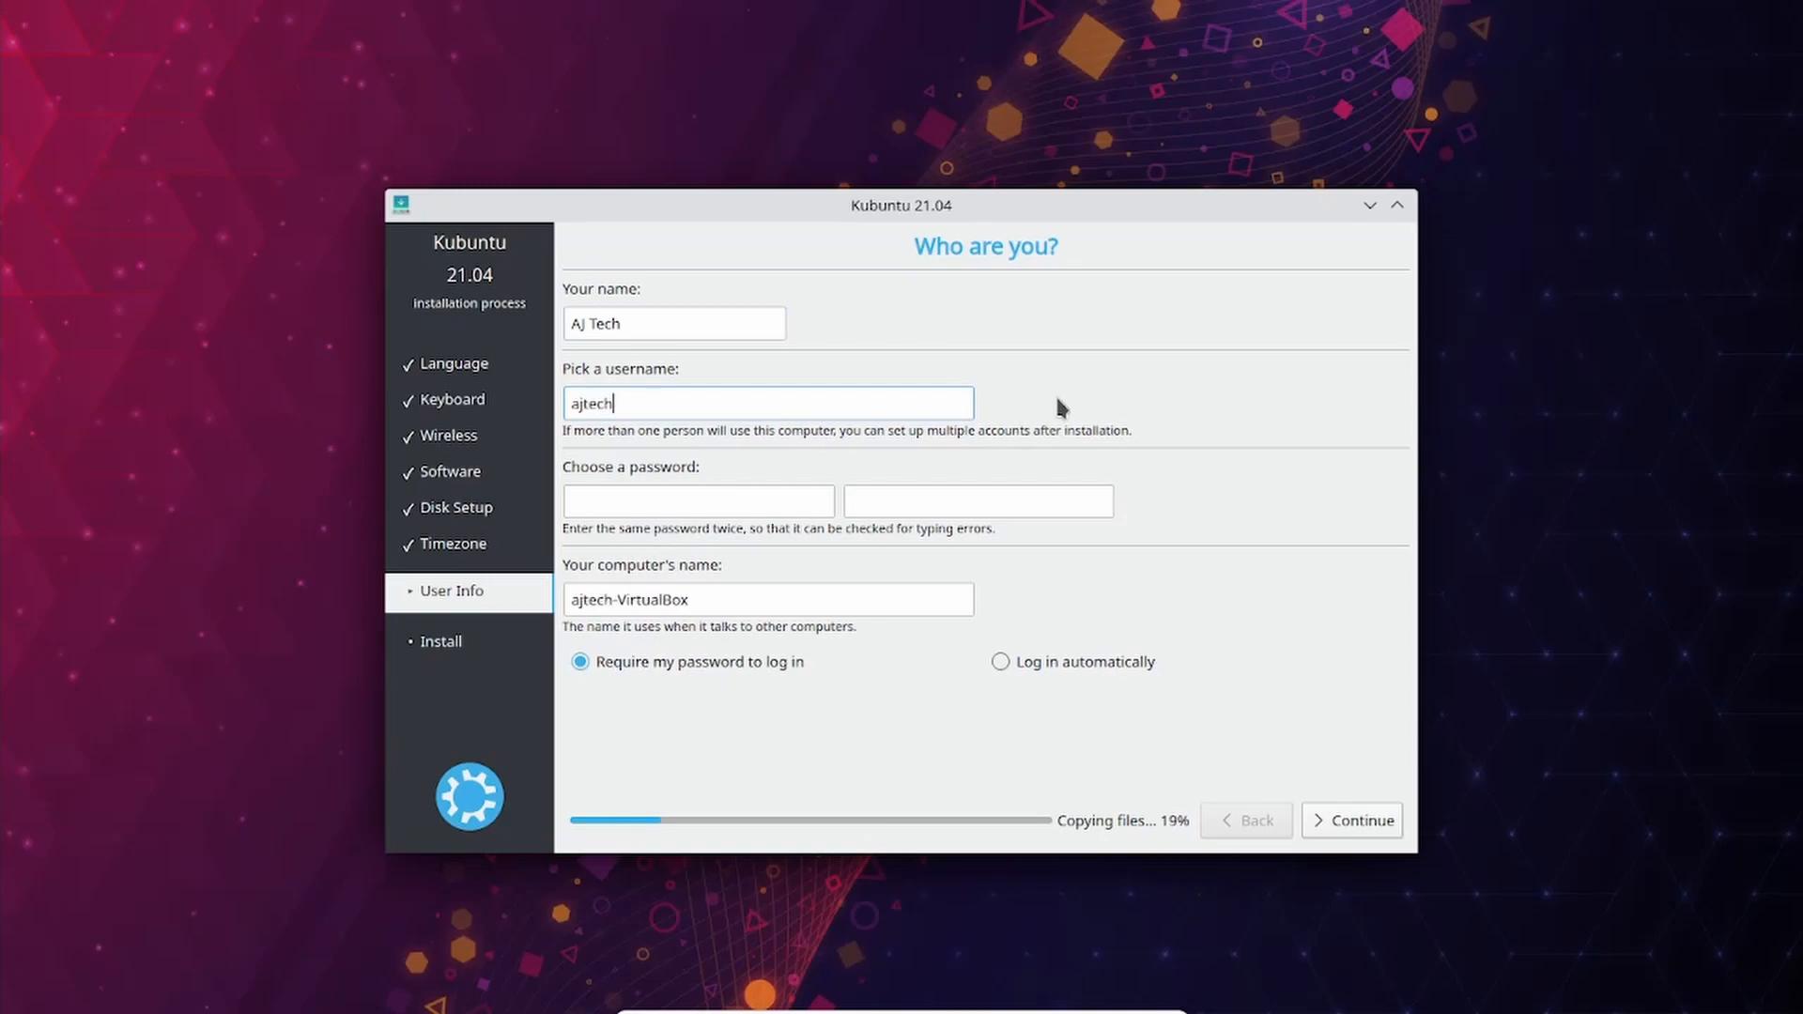
Step: Enter the account password and repeat it in the confirmation field
left_click(804, 503)
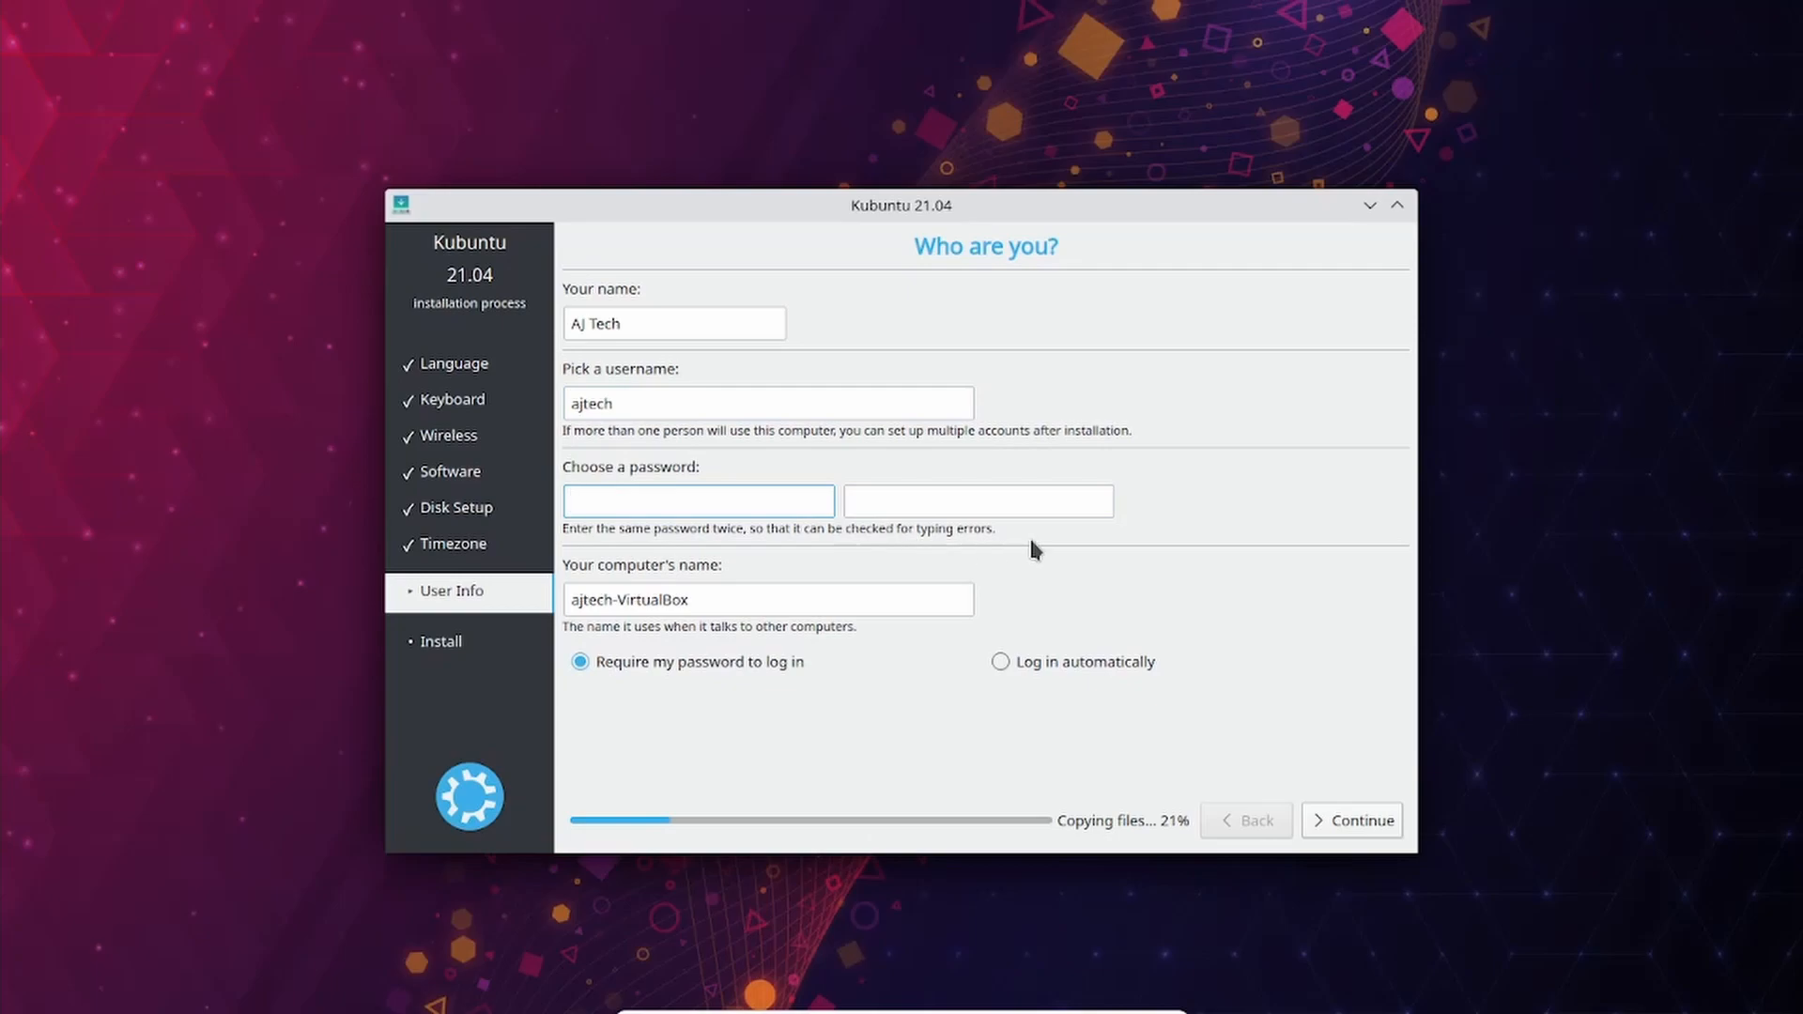
type("●●●●●●●●●●●●")
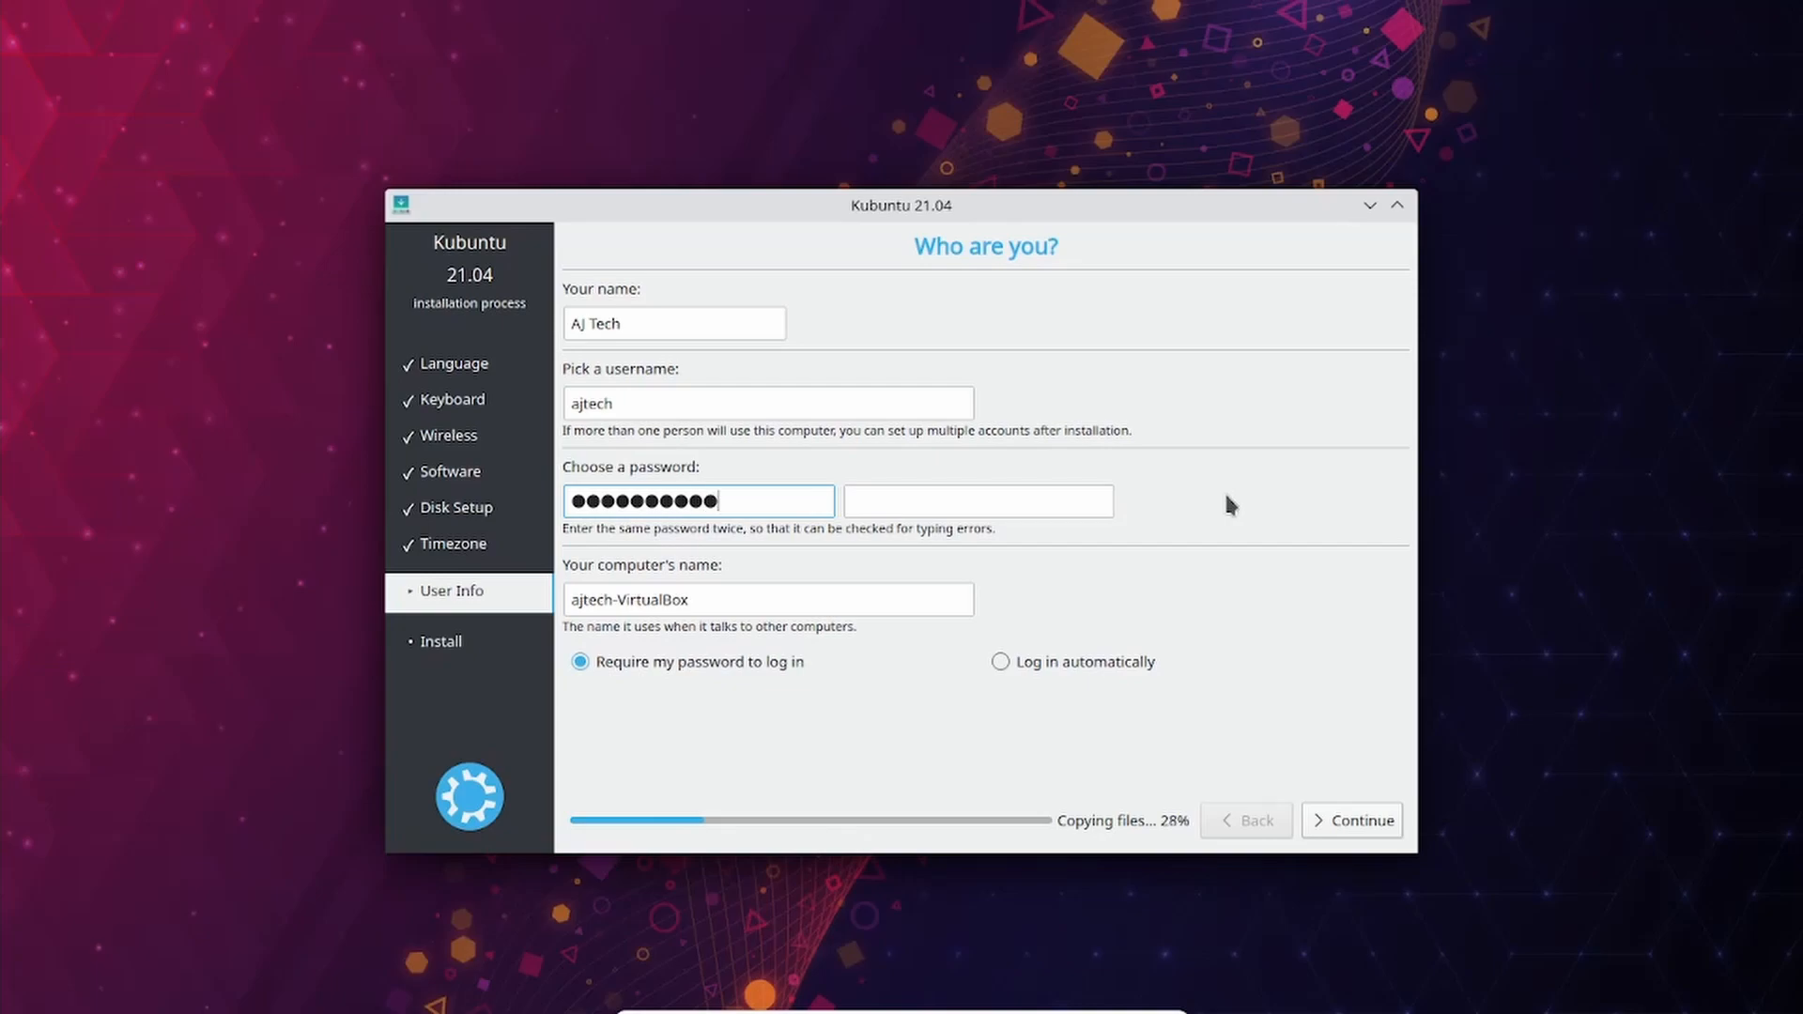
type("●")
left_click(1031, 504)
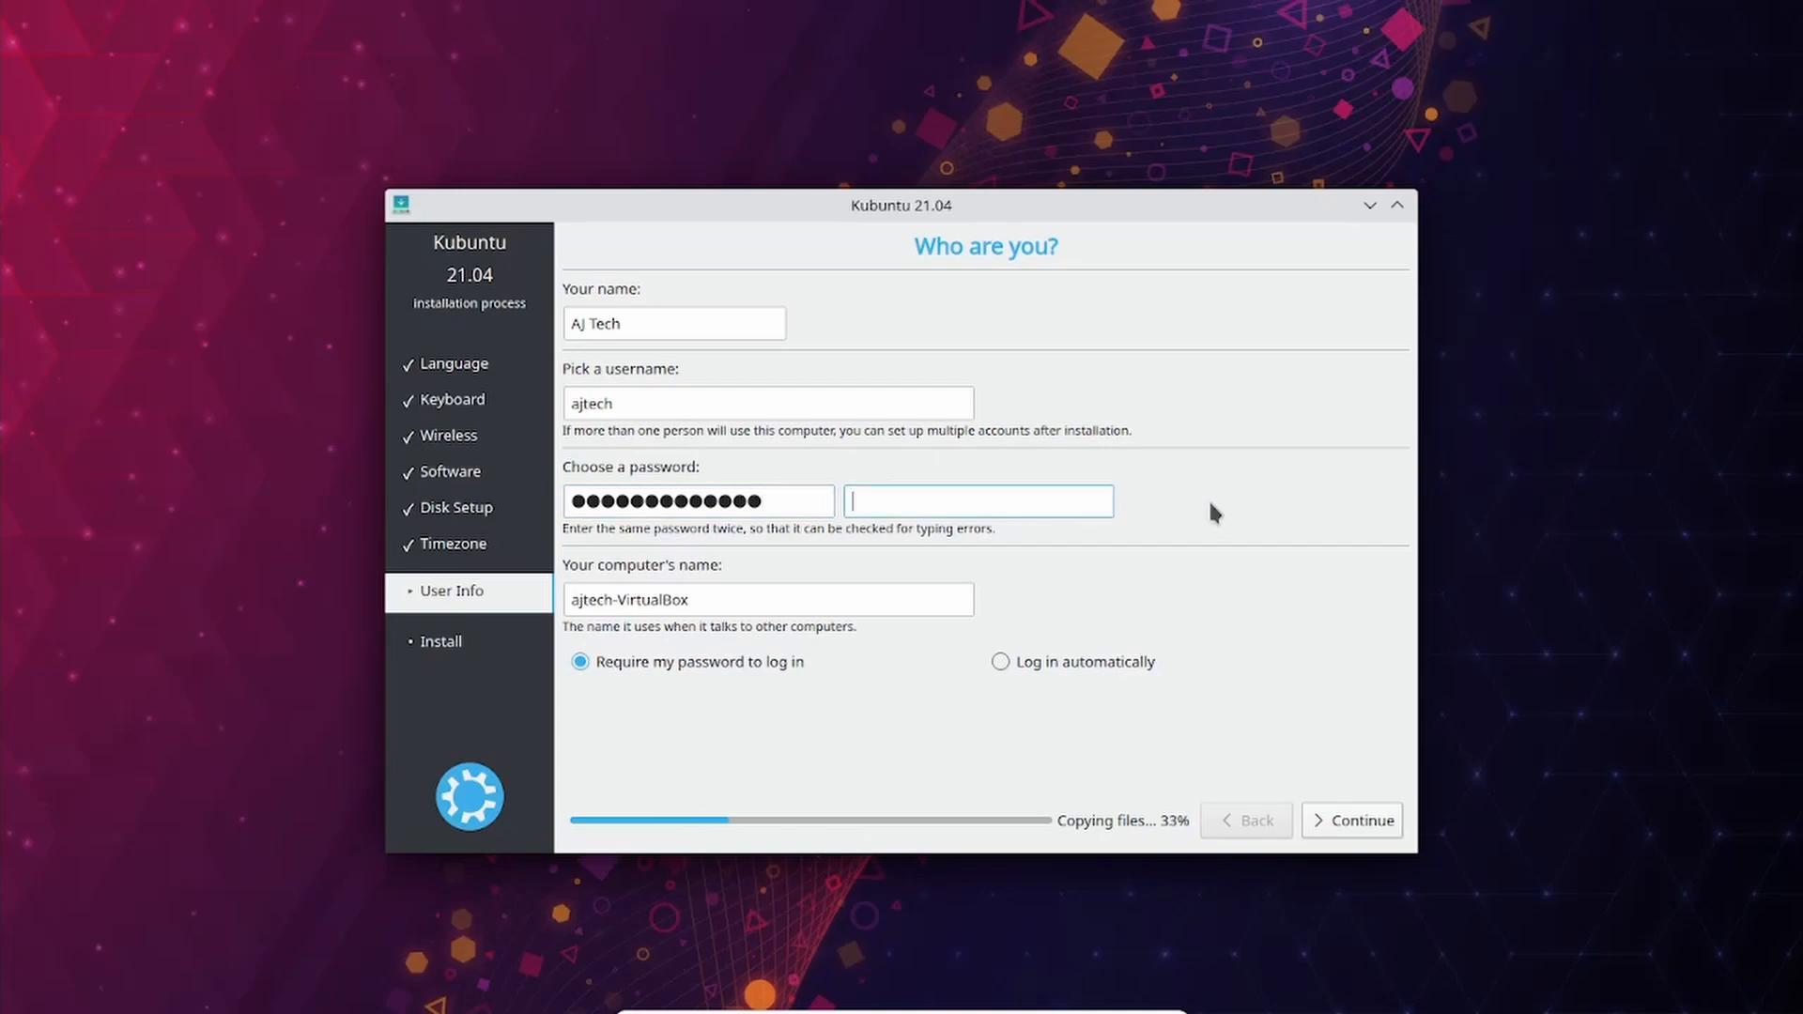
type("●●●●●●●●●●●●●●")
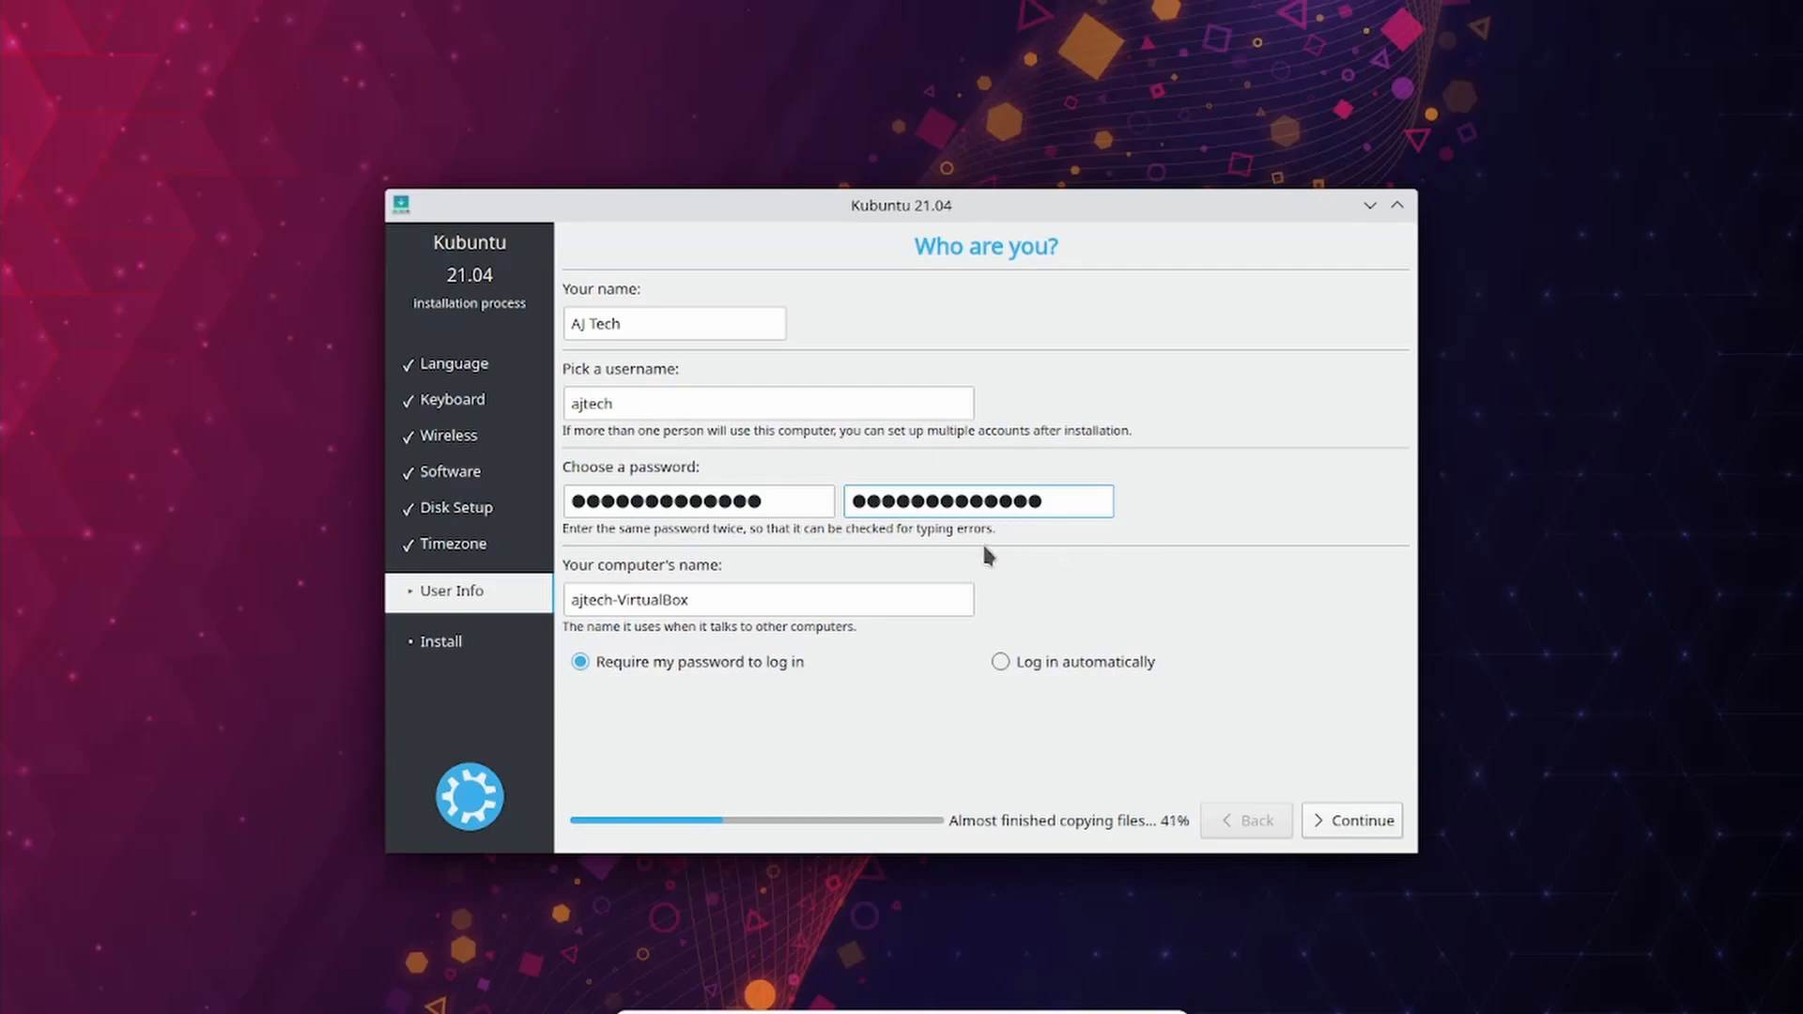
Step: Shorten the computer's name to ajtech, complete the installation with password login required, and restart into the new system
left_click_drag(749, 609, 612, 598)
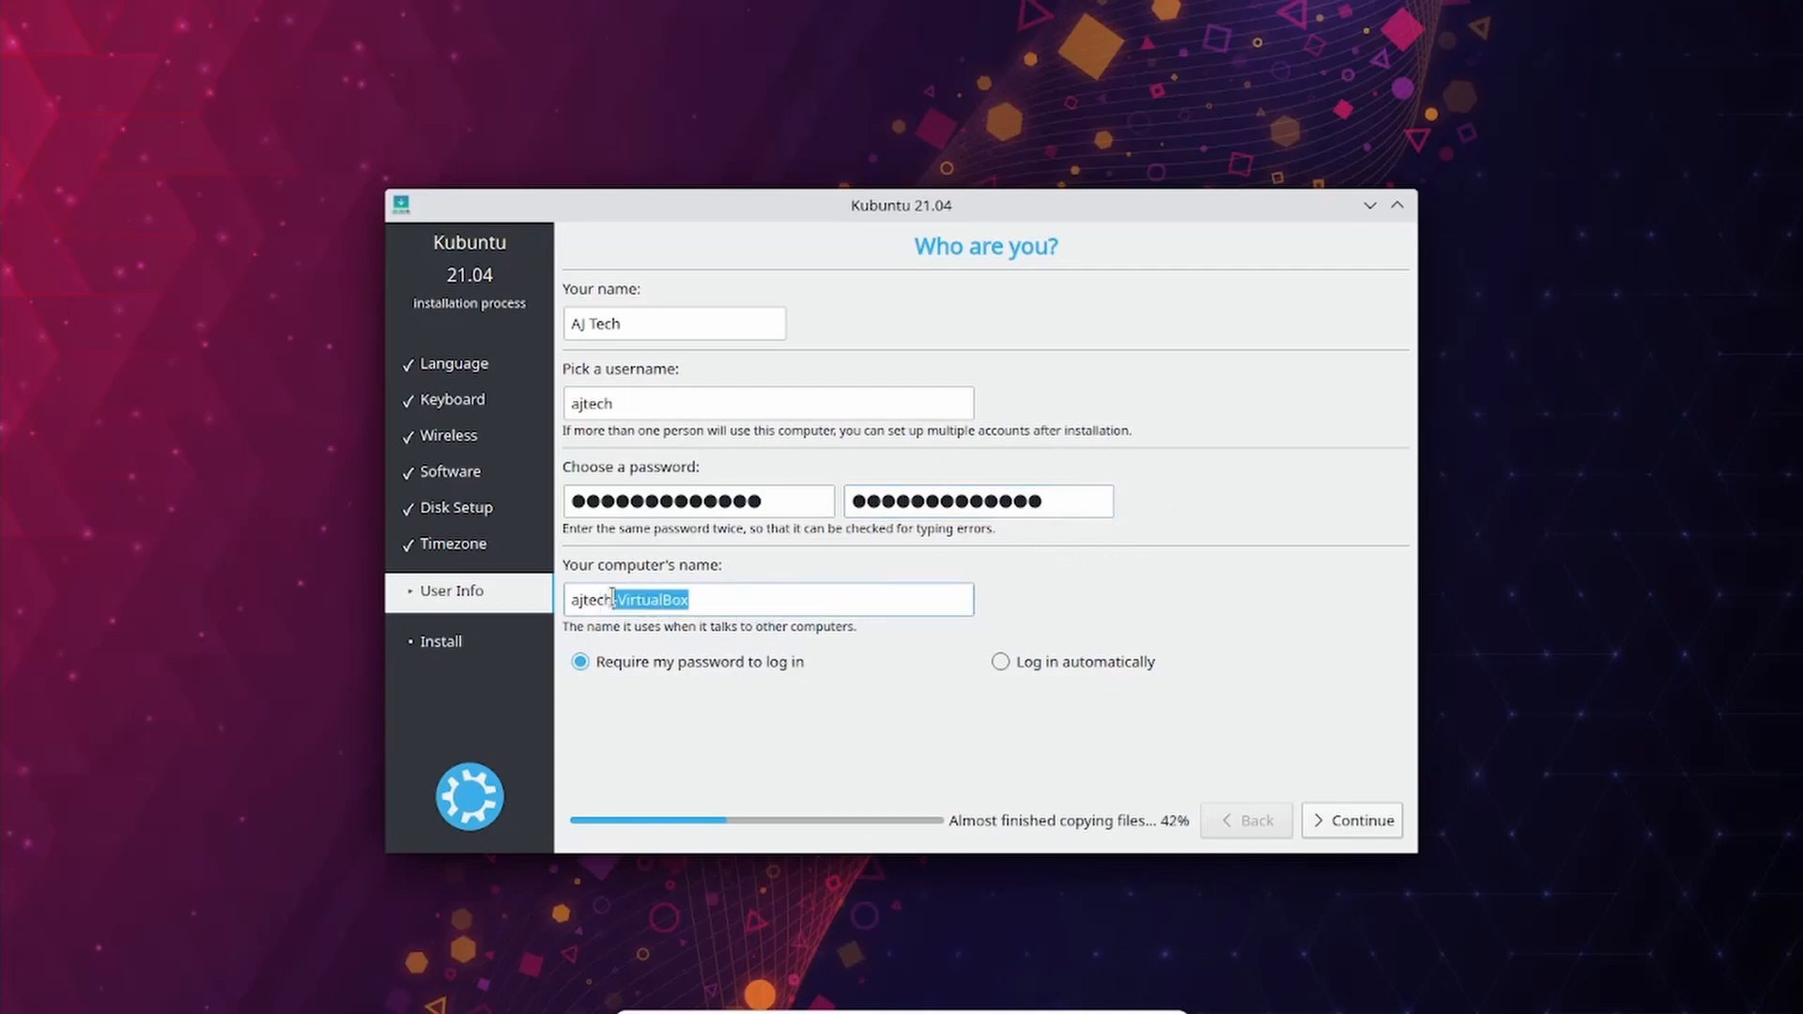
key("BackSpace")
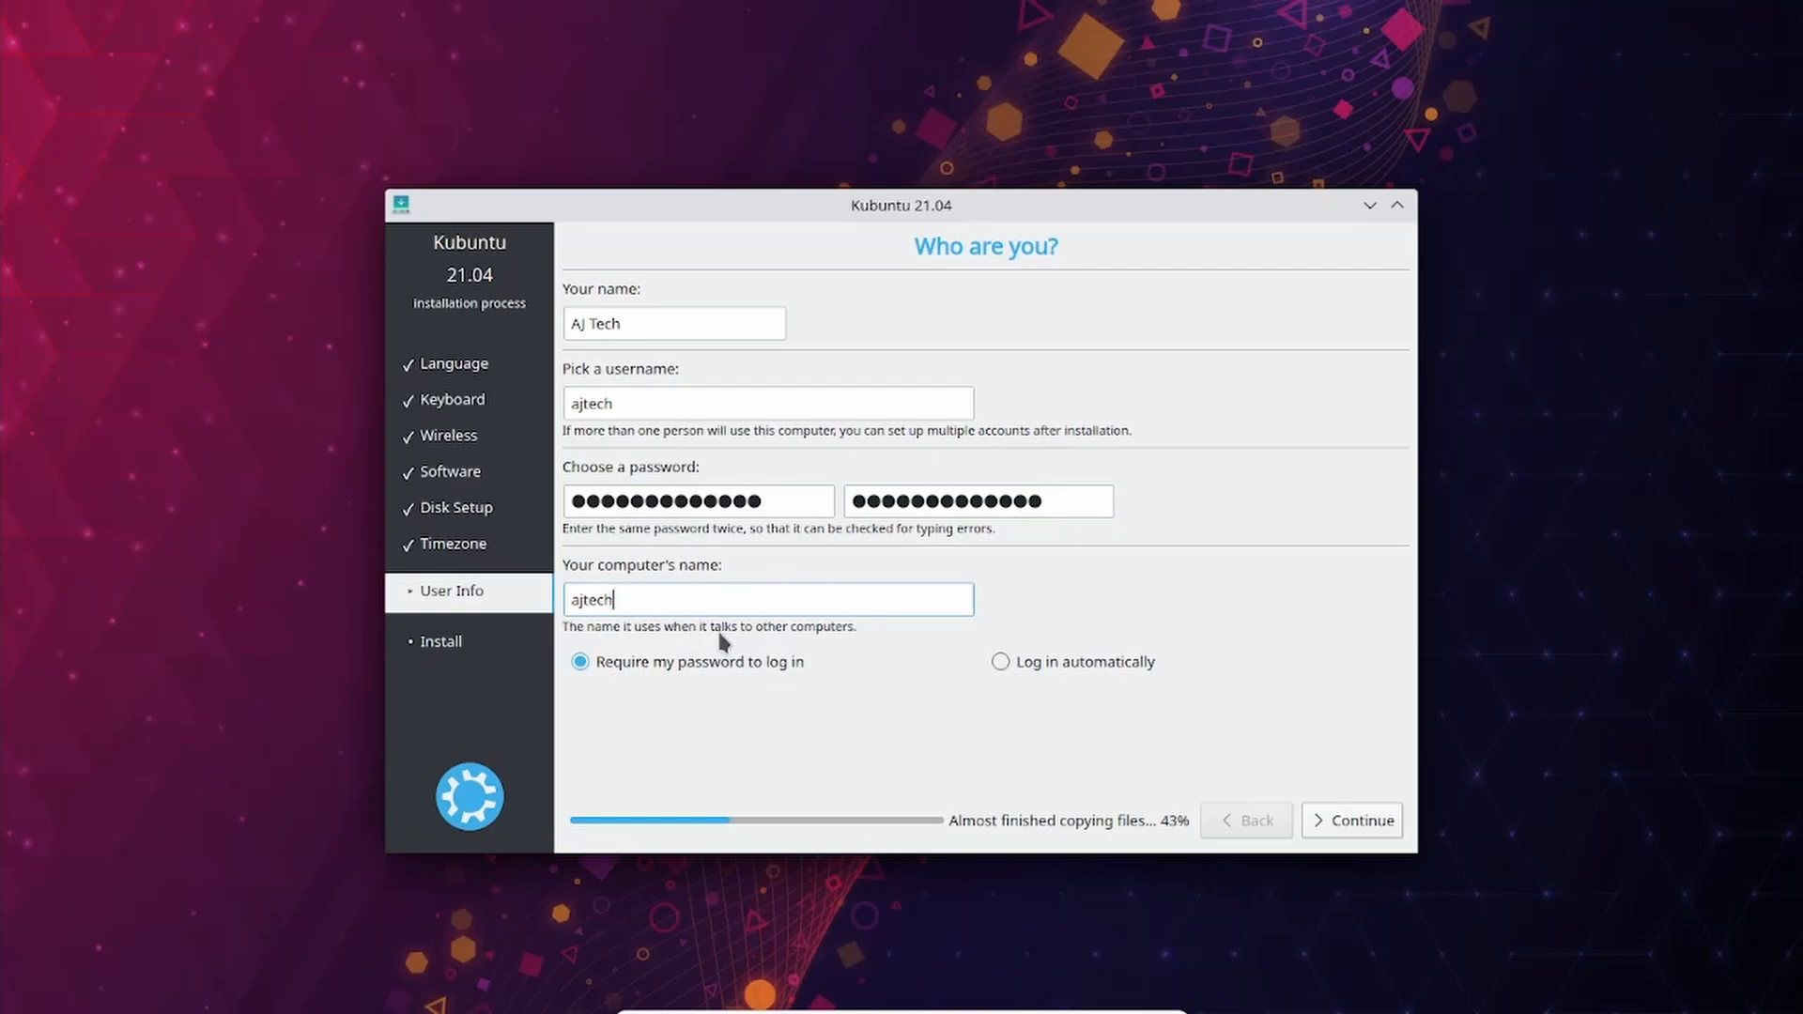
left_click(1376, 826)
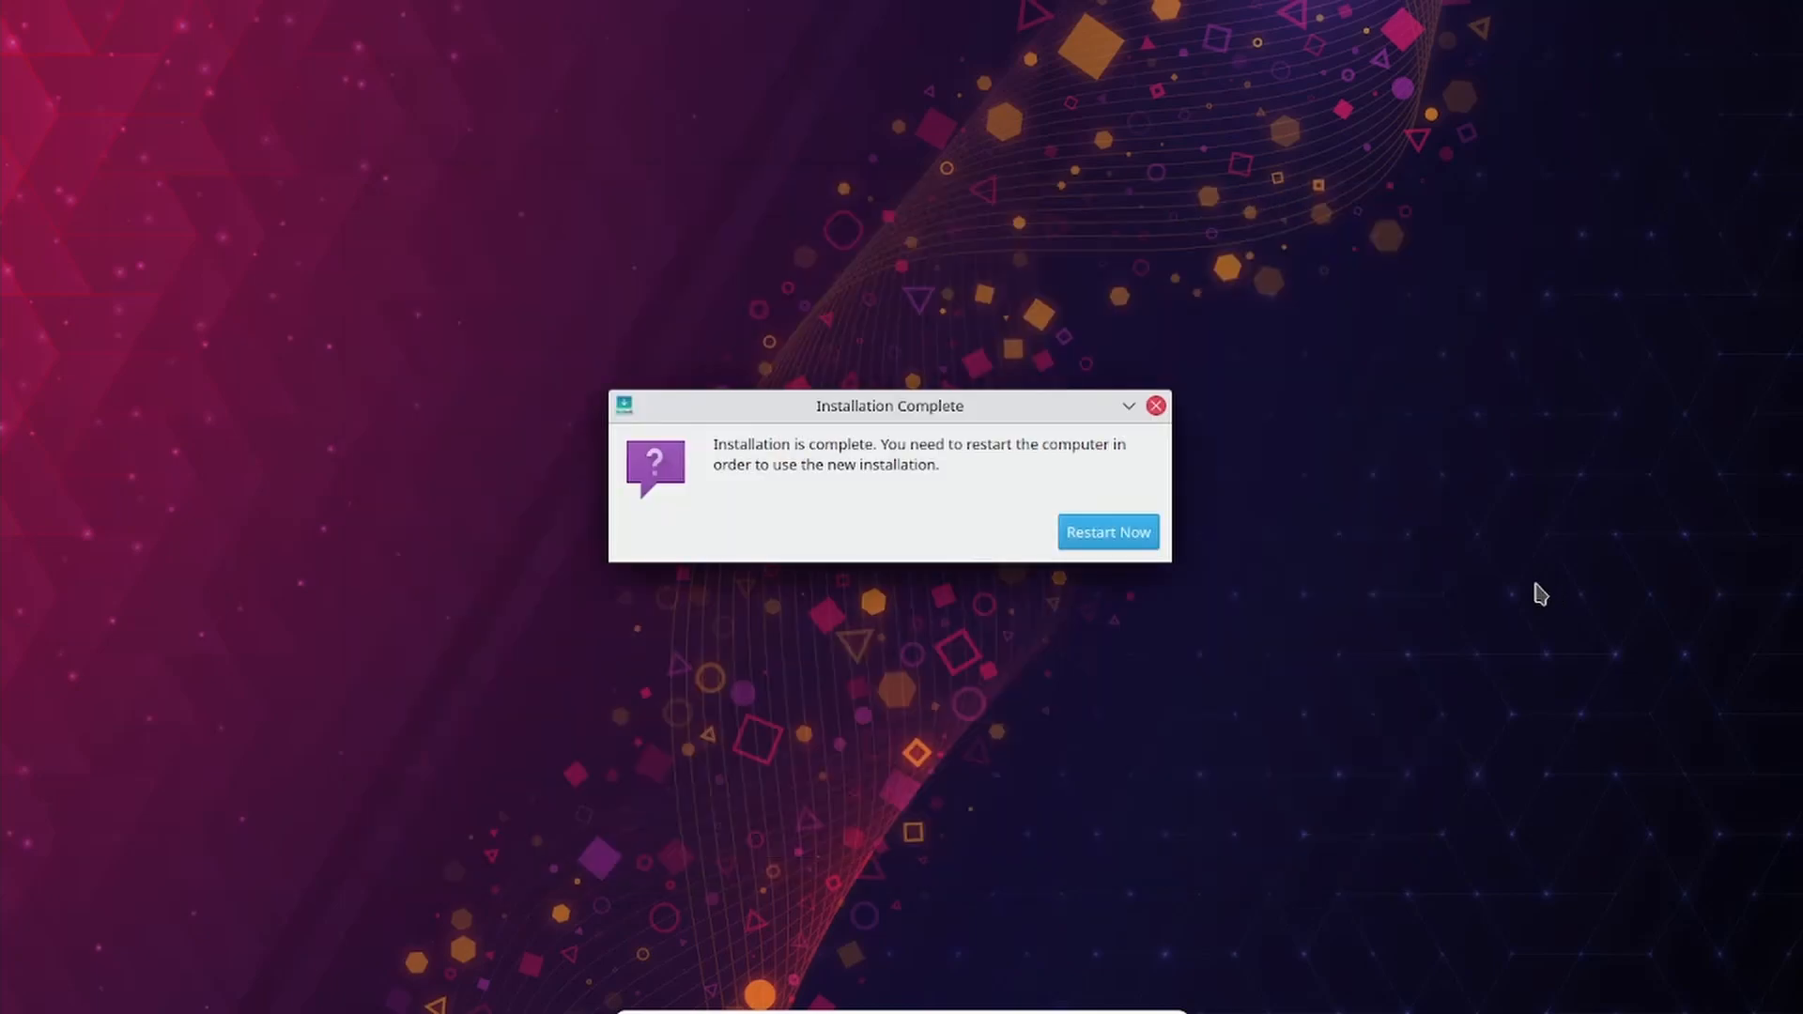
left_click(1136, 532)
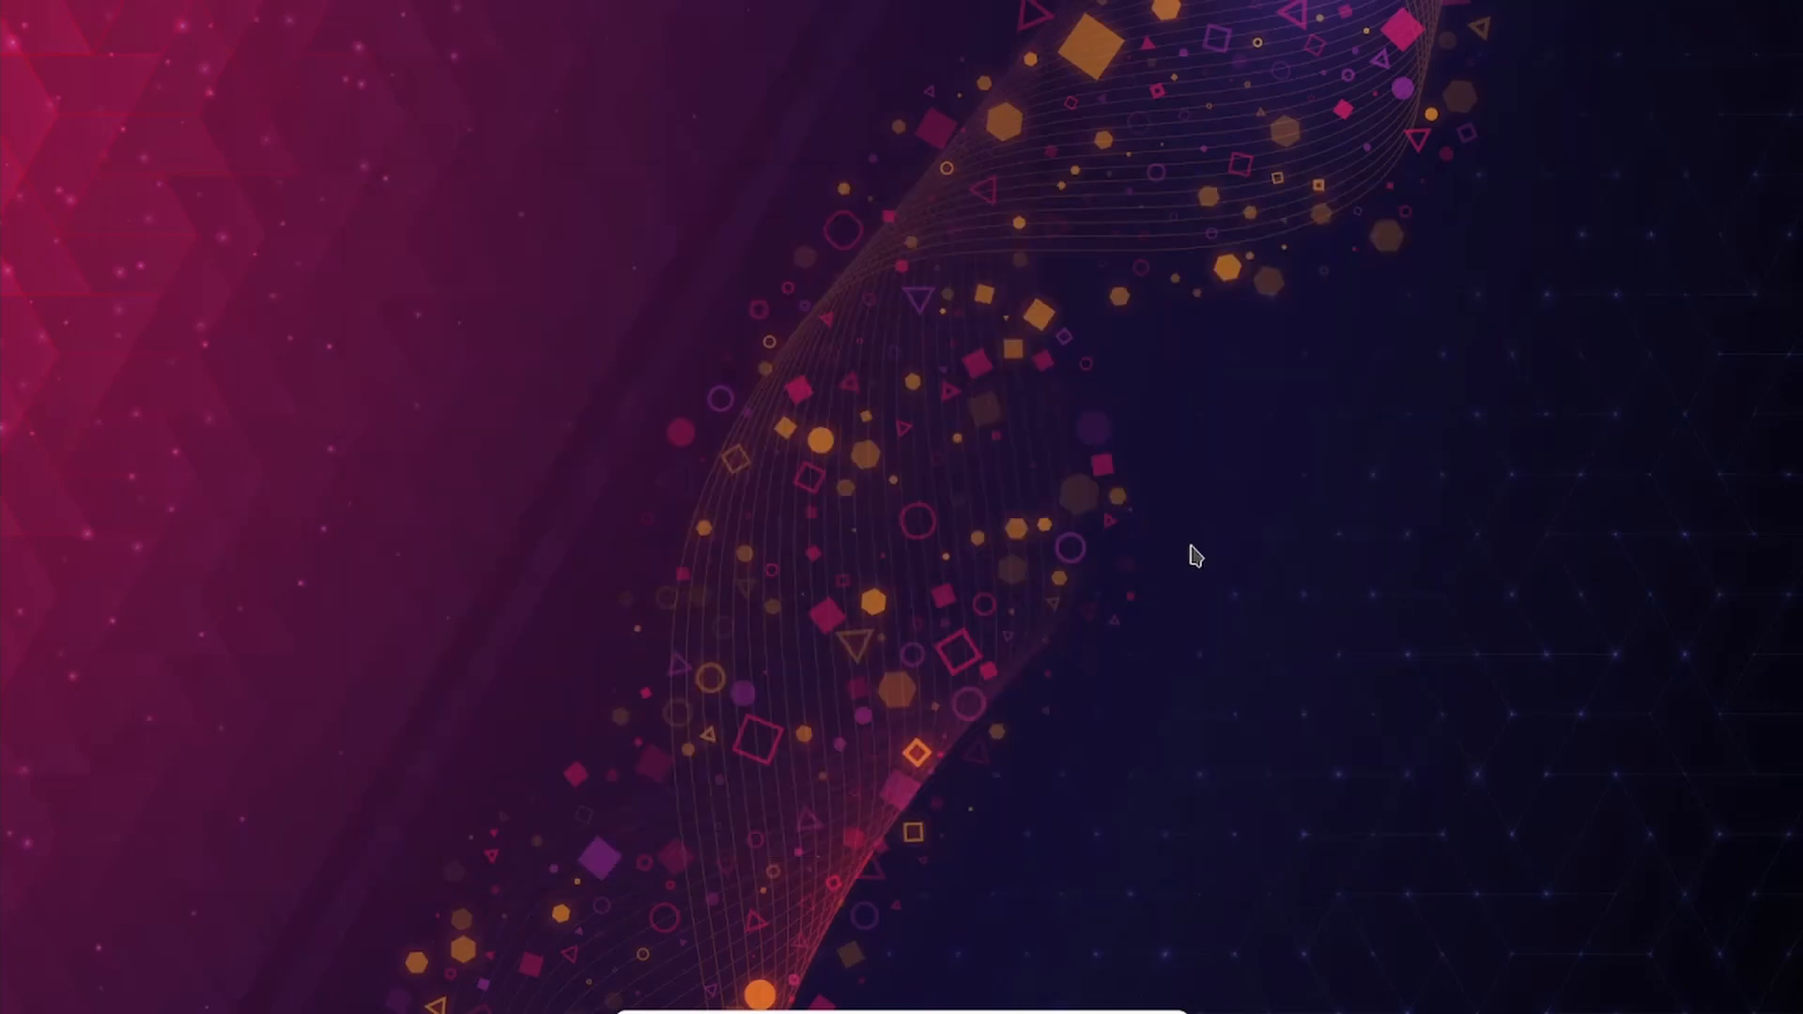